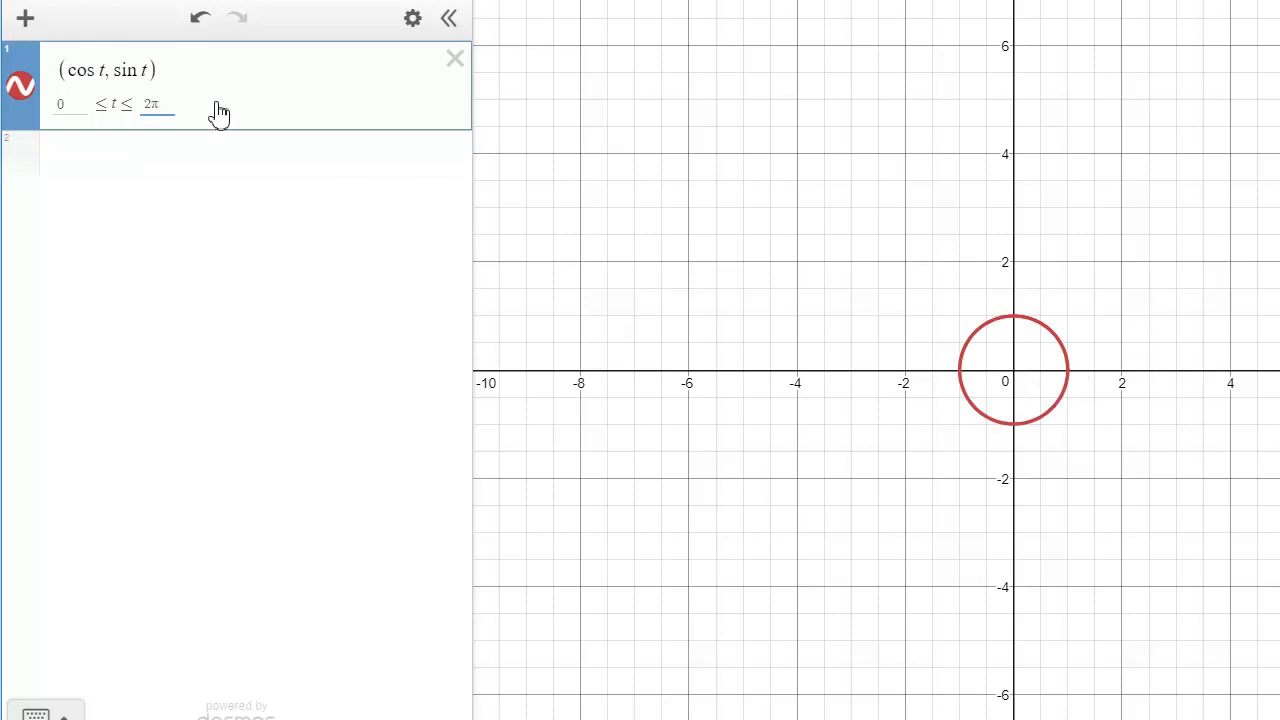
Stretch the parametric unit circle into the ellipse (5 cos t, 2 sin t)
left_click(68, 70)
type("5")
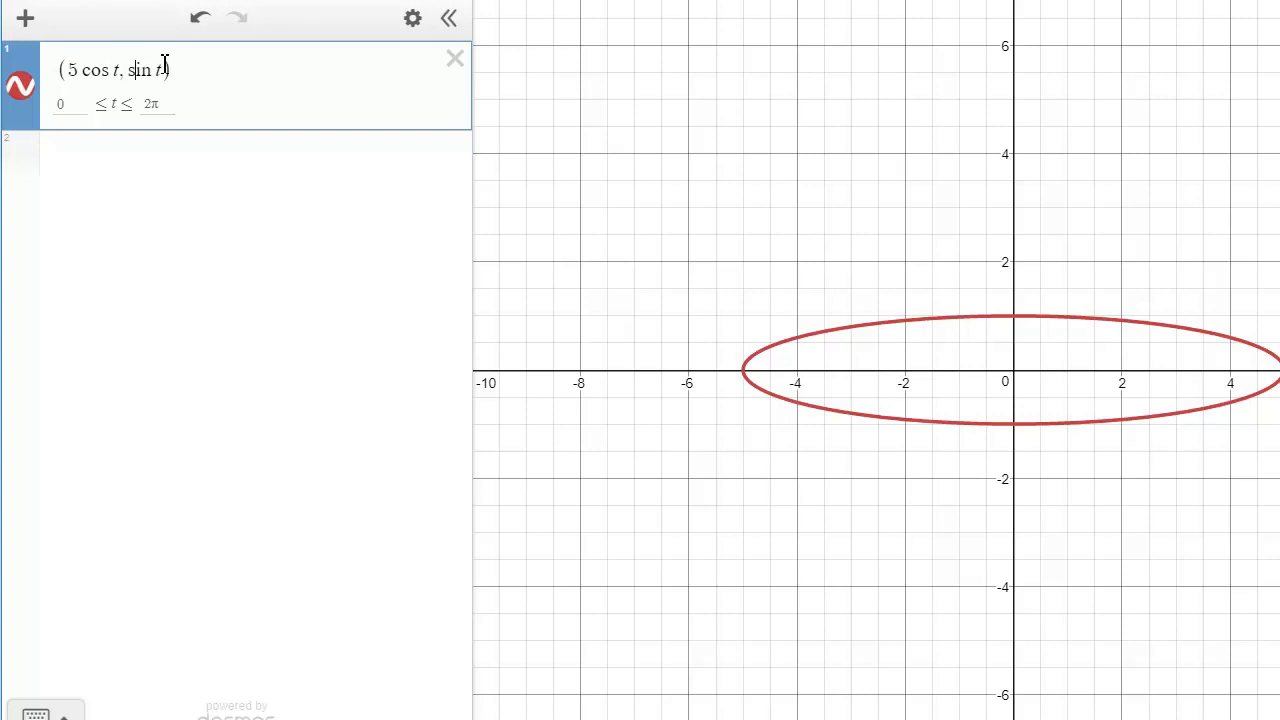
type("2")
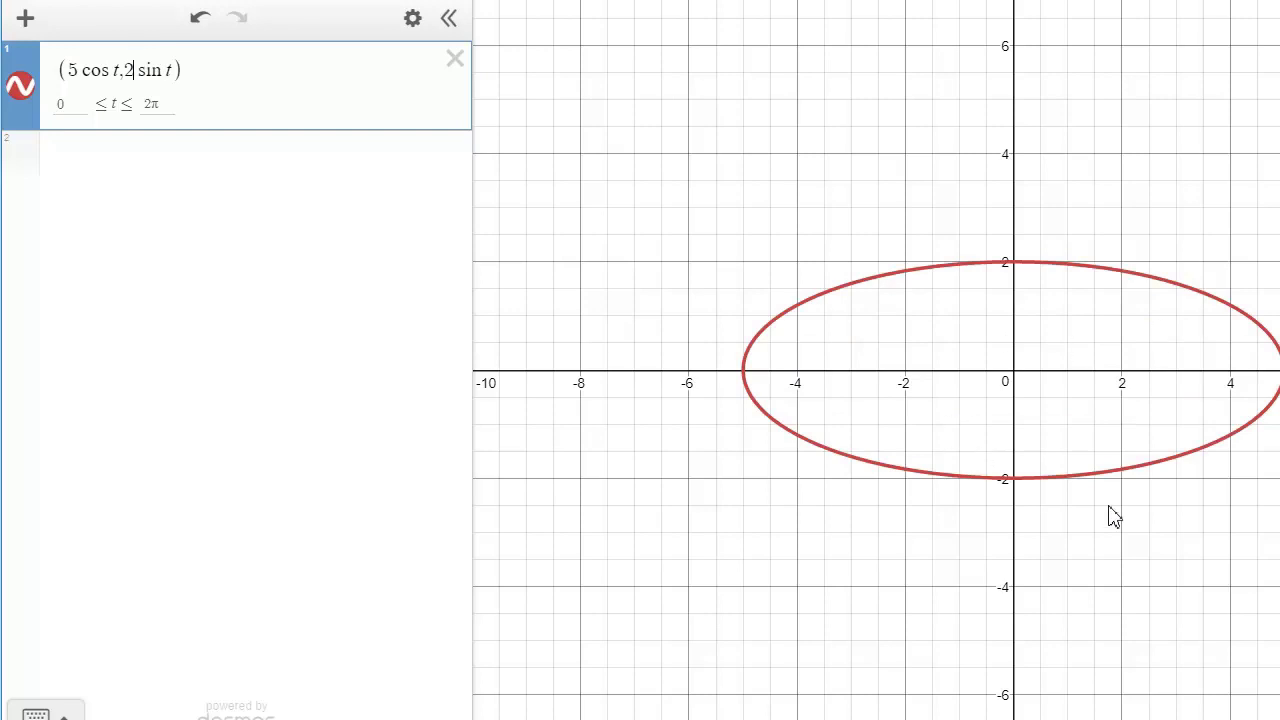
left_click_drag(920, 240, 776, 151)
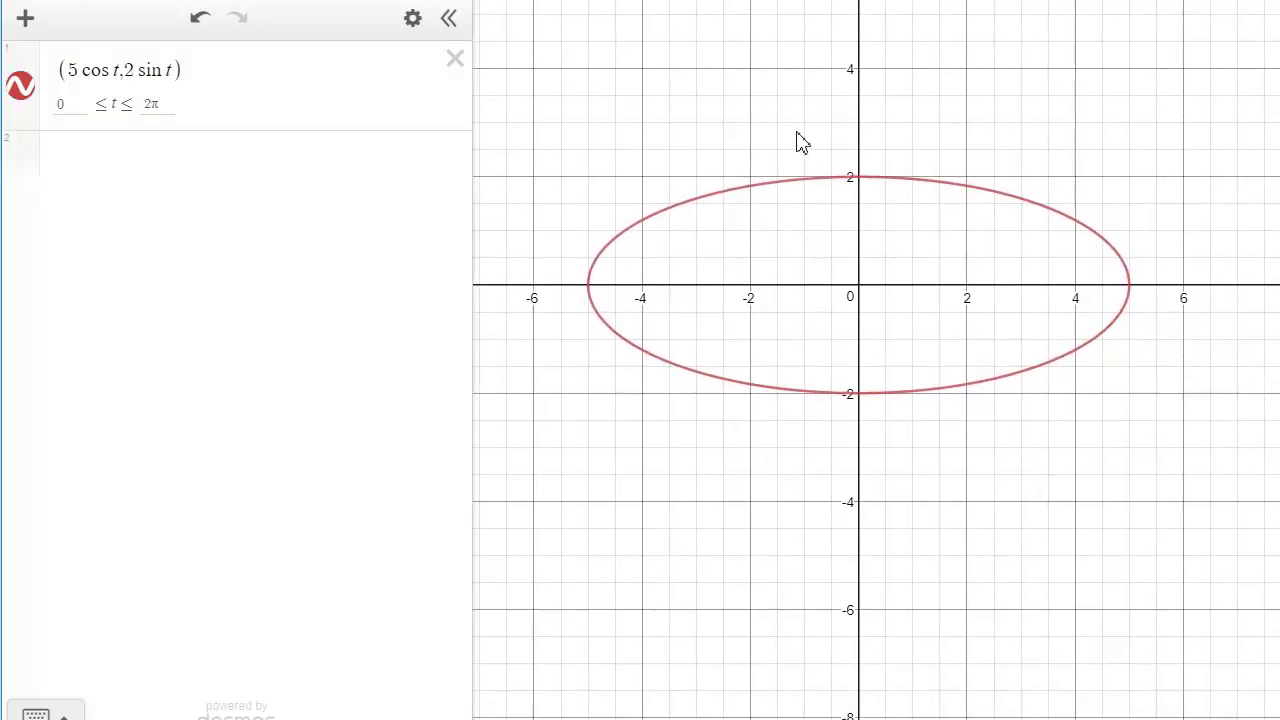
Add the point (5 cos a, 2 sin a) as a second expression and create a slider for a
left_click(149, 162)
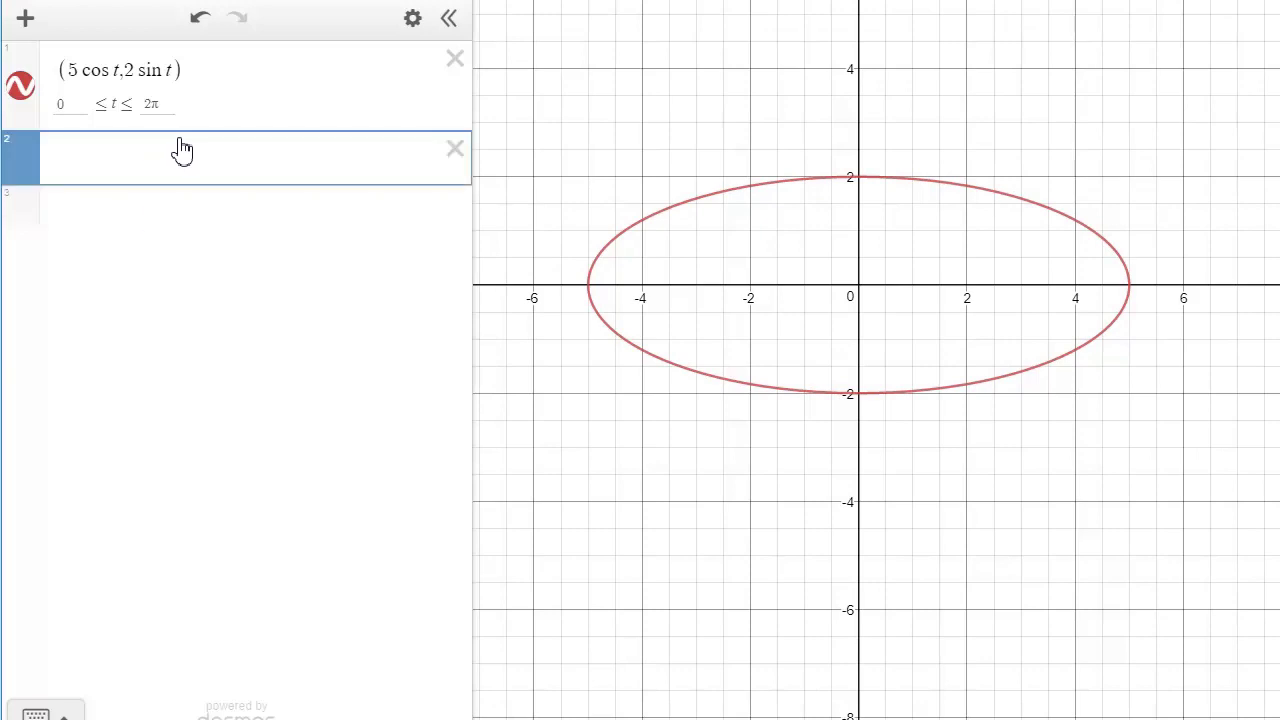
type("(")
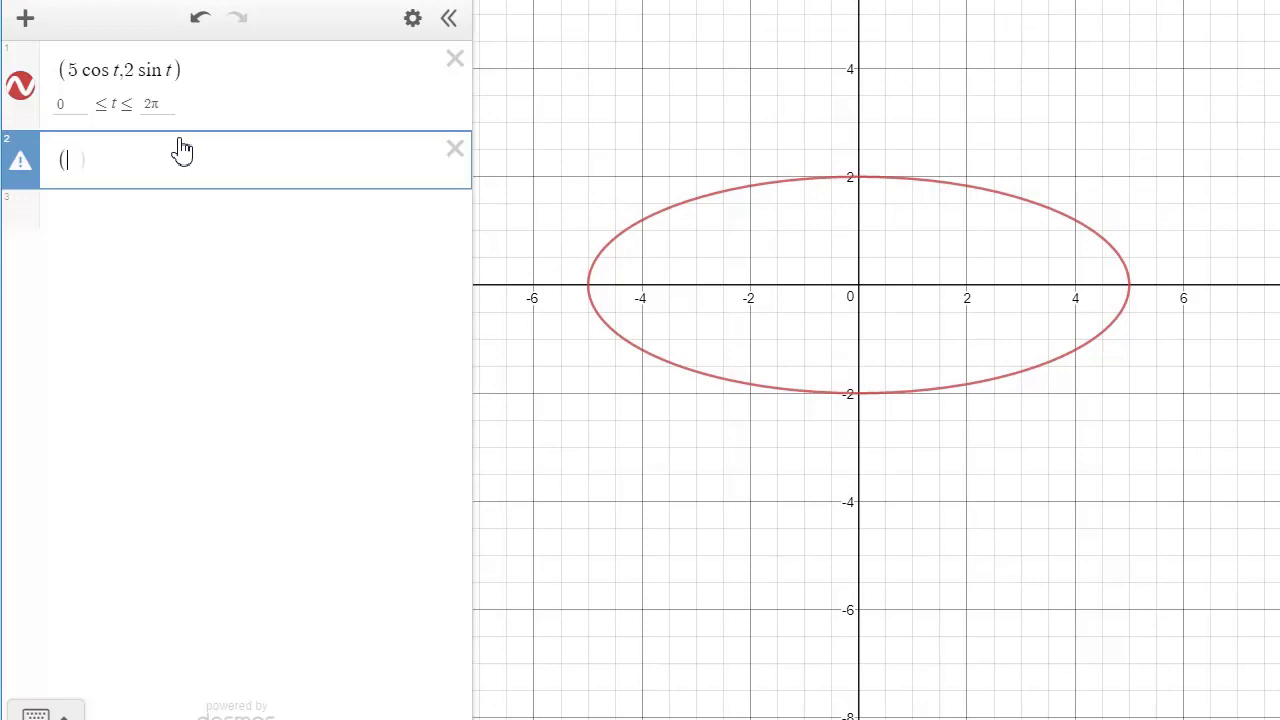
type("5 cos a")
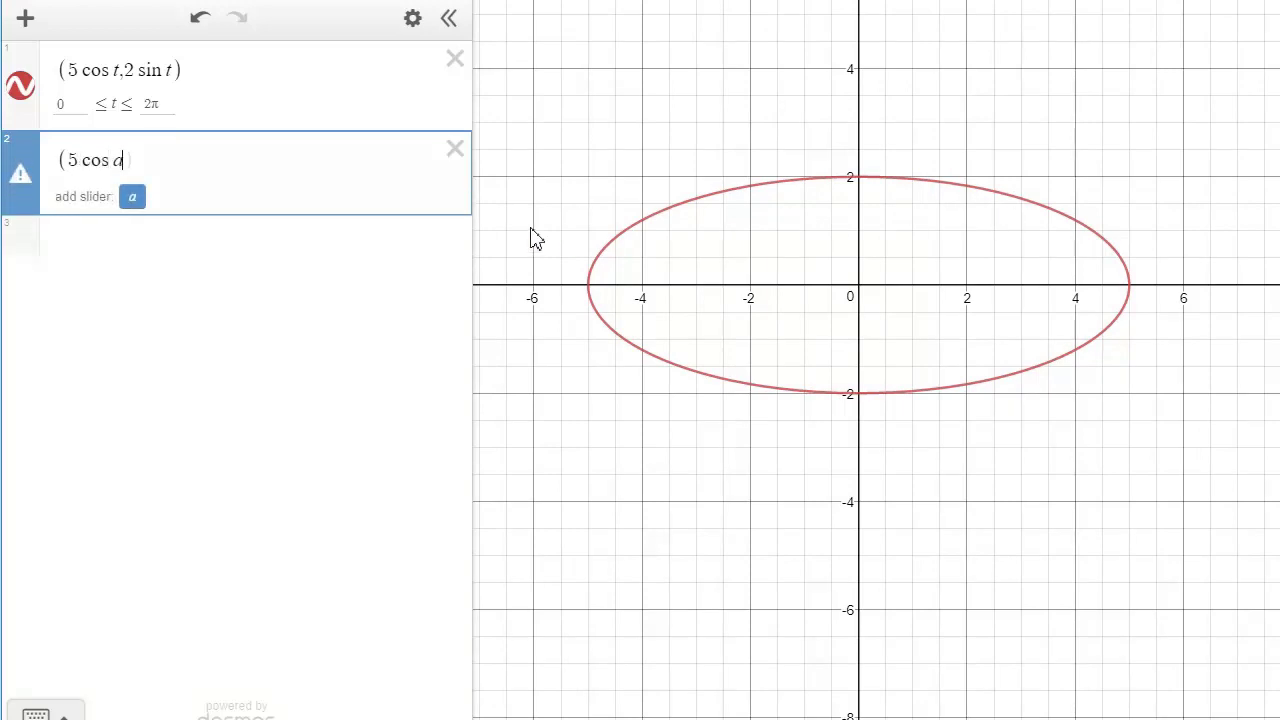
left_click(134, 198)
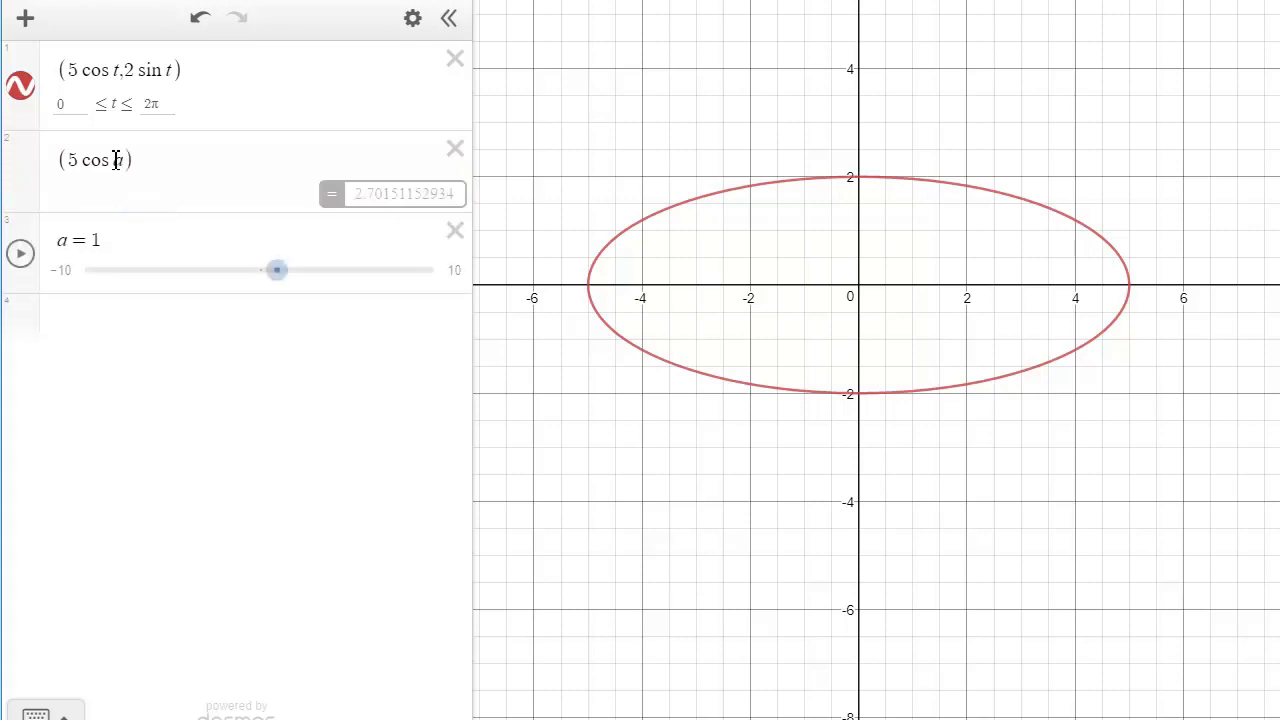
left_click(126, 160)
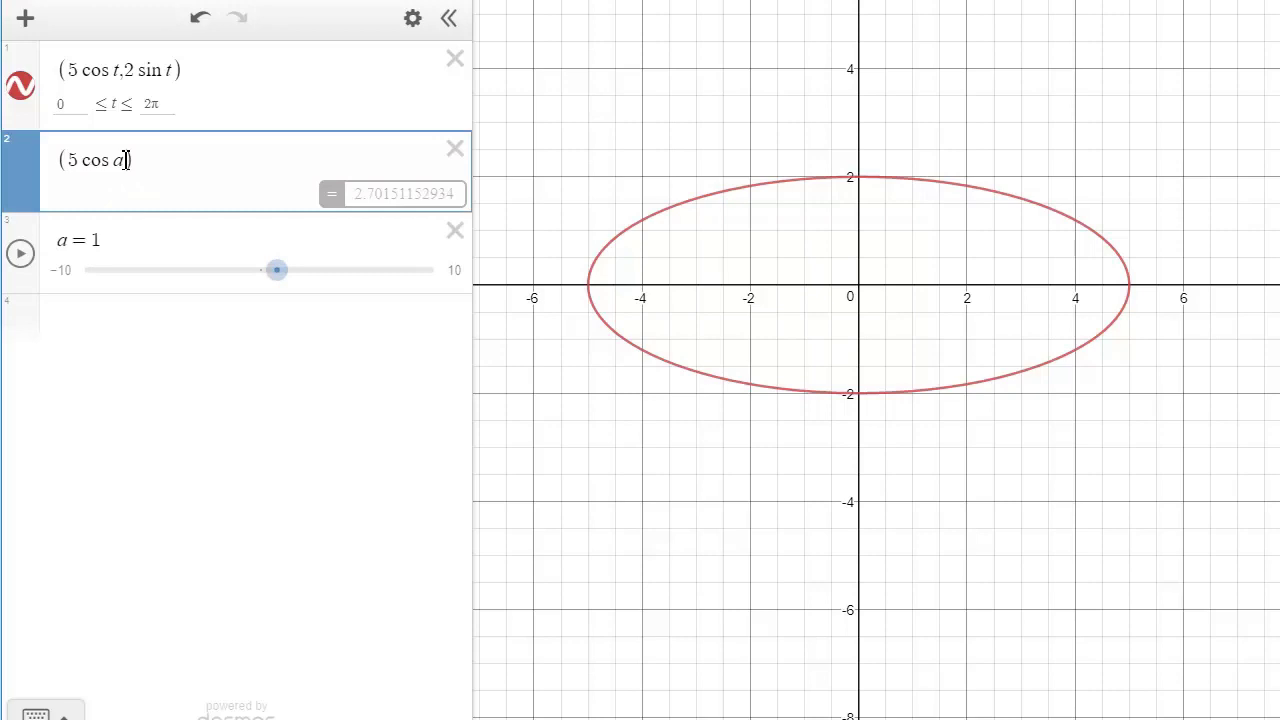
type(",")
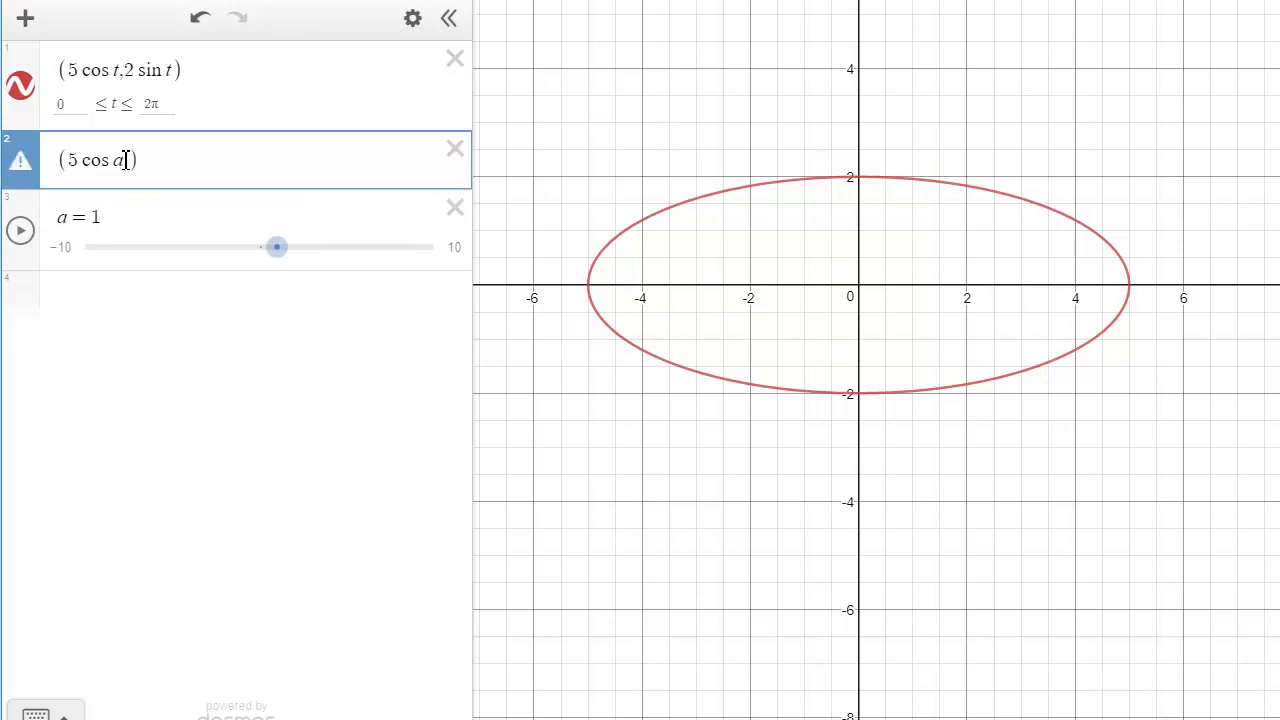
type("2 sin a")
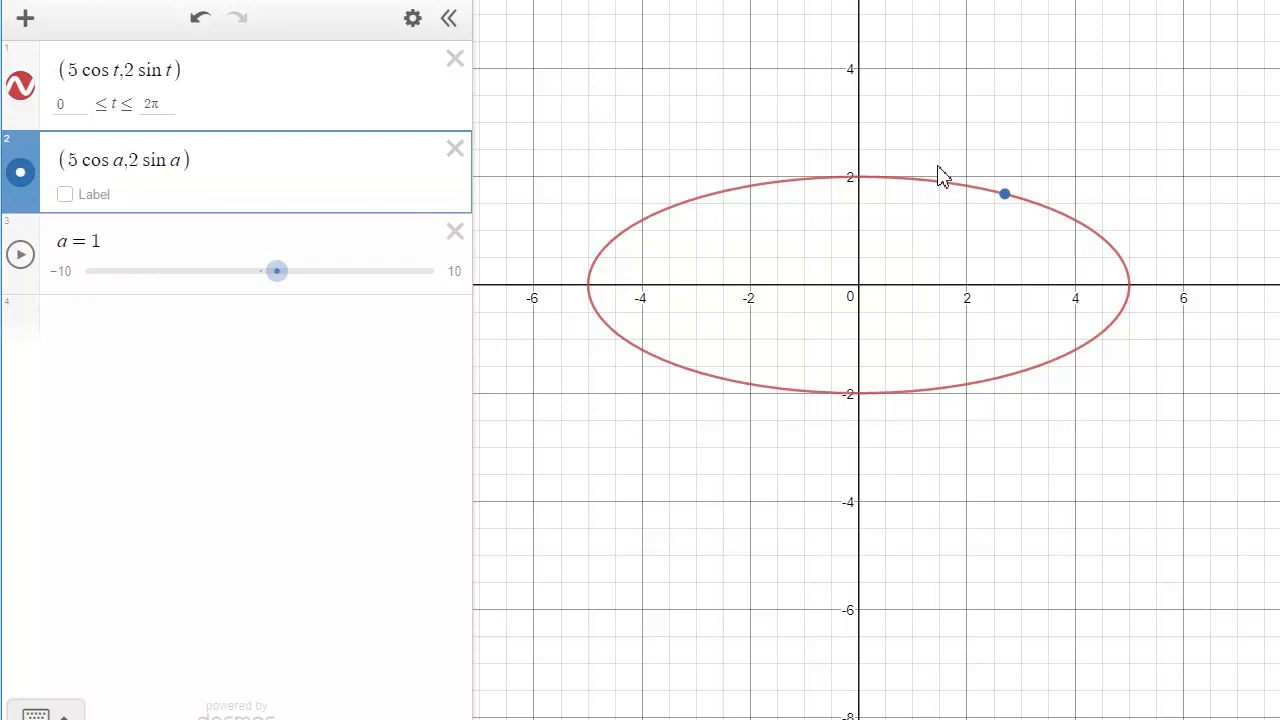
Set slider a's range from 0 to 2π and label the moving point "Earth"
left_click(62, 270)
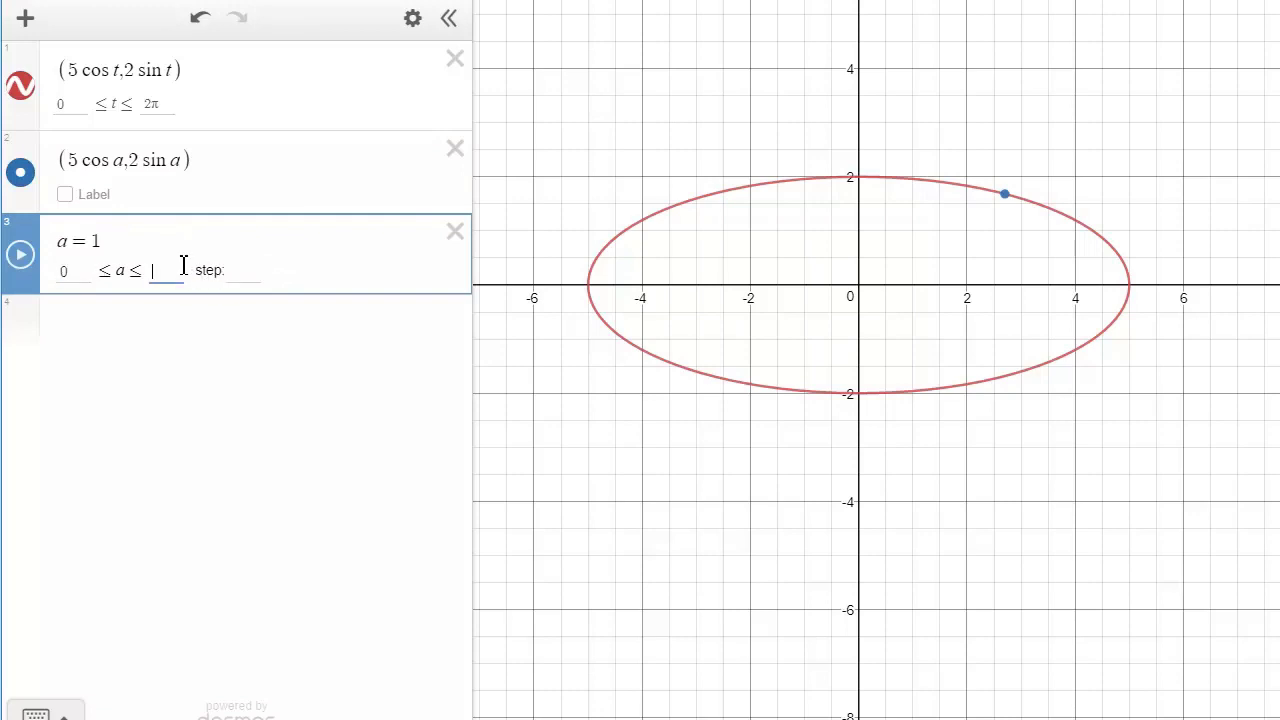
type("2pi")
left_click(66, 195)
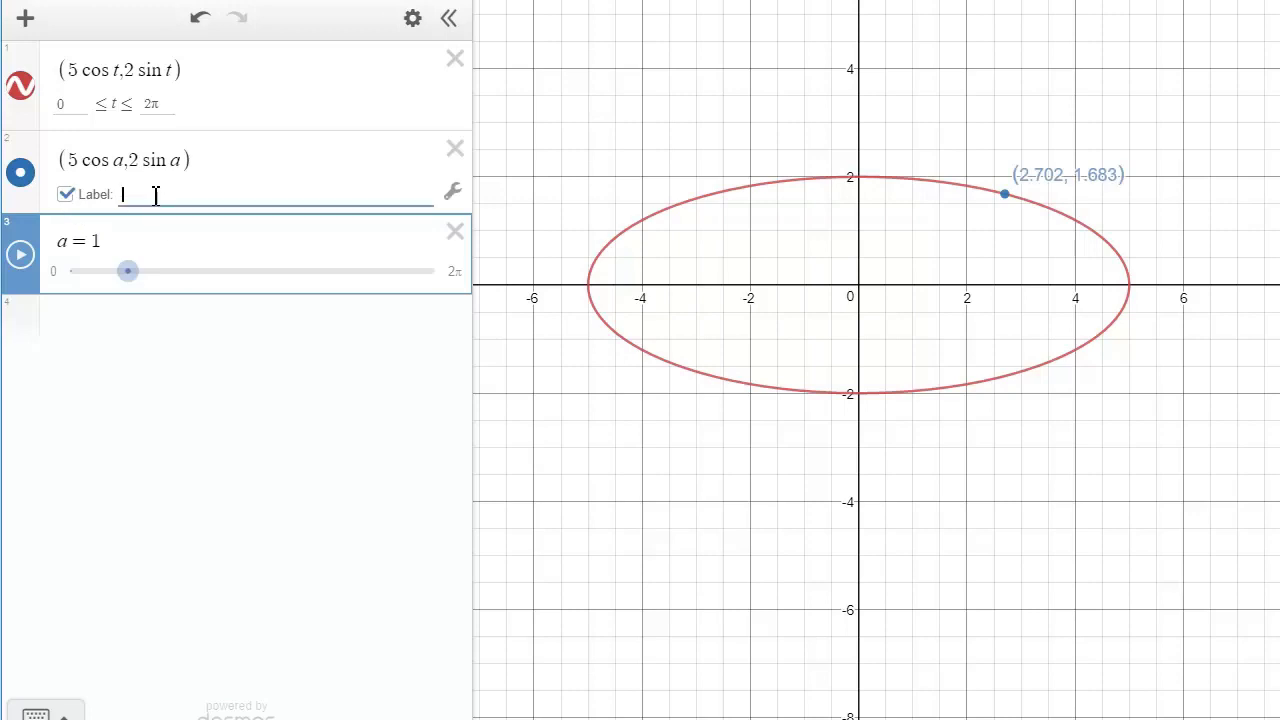
type("Eart")
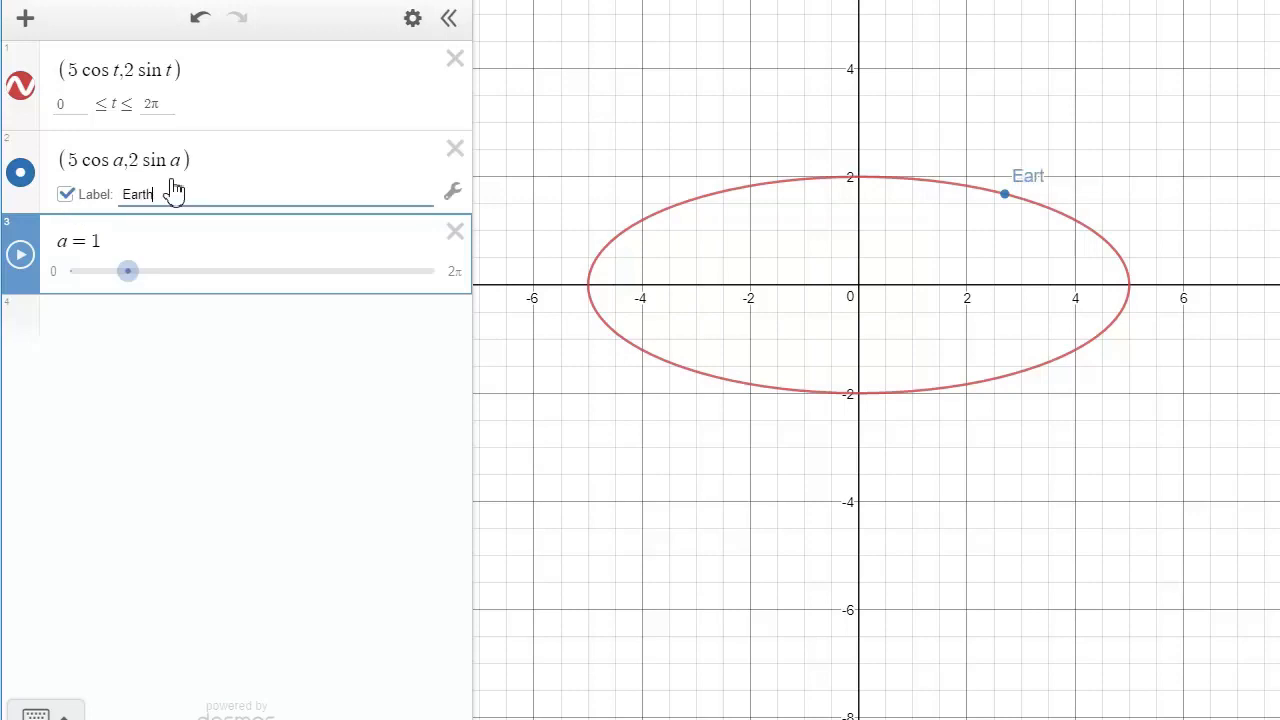
Move slider a to 0 and set its upper limit to 365
left_click_drag(128, 271, 63, 336)
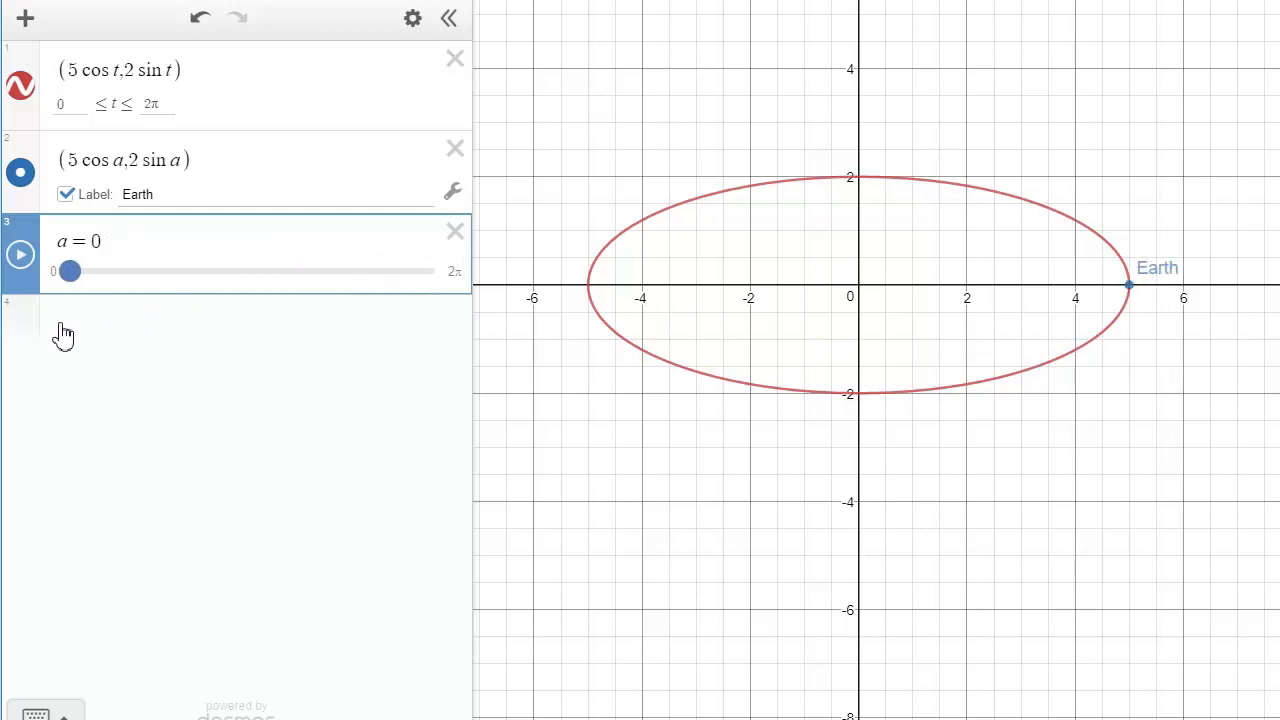
left_click(462, 279)
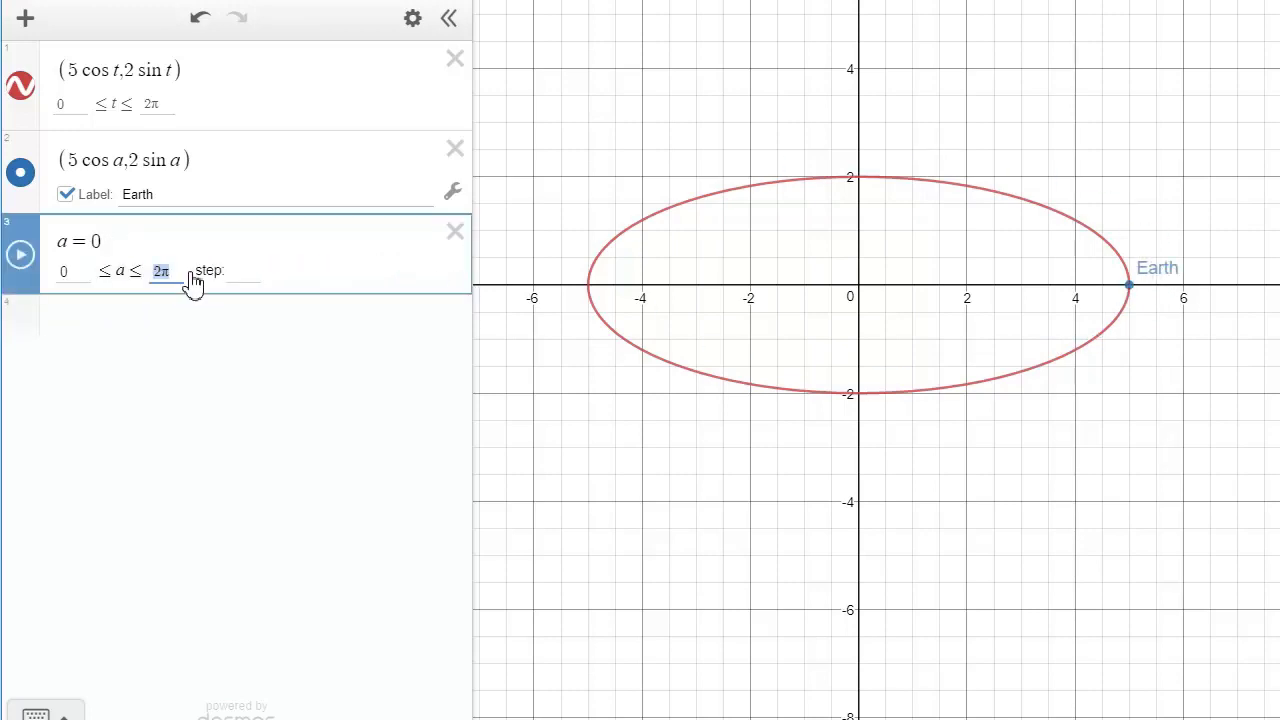
type("365")
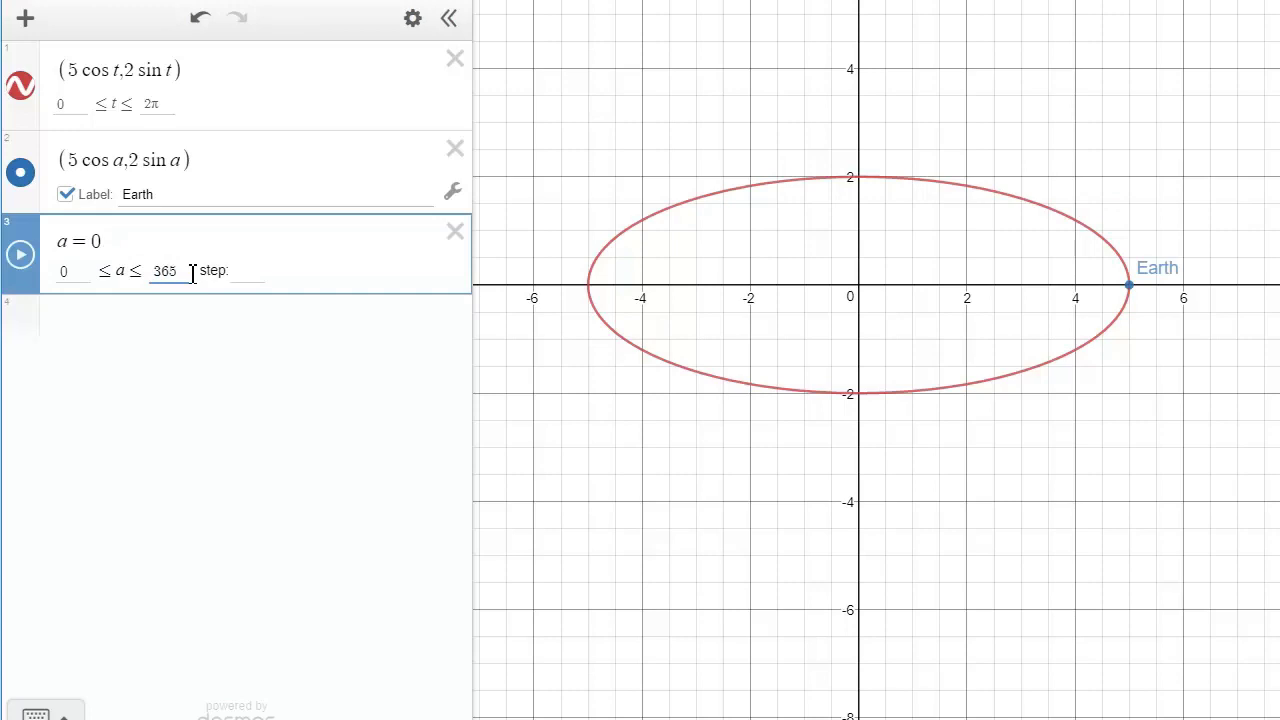
key("Return")
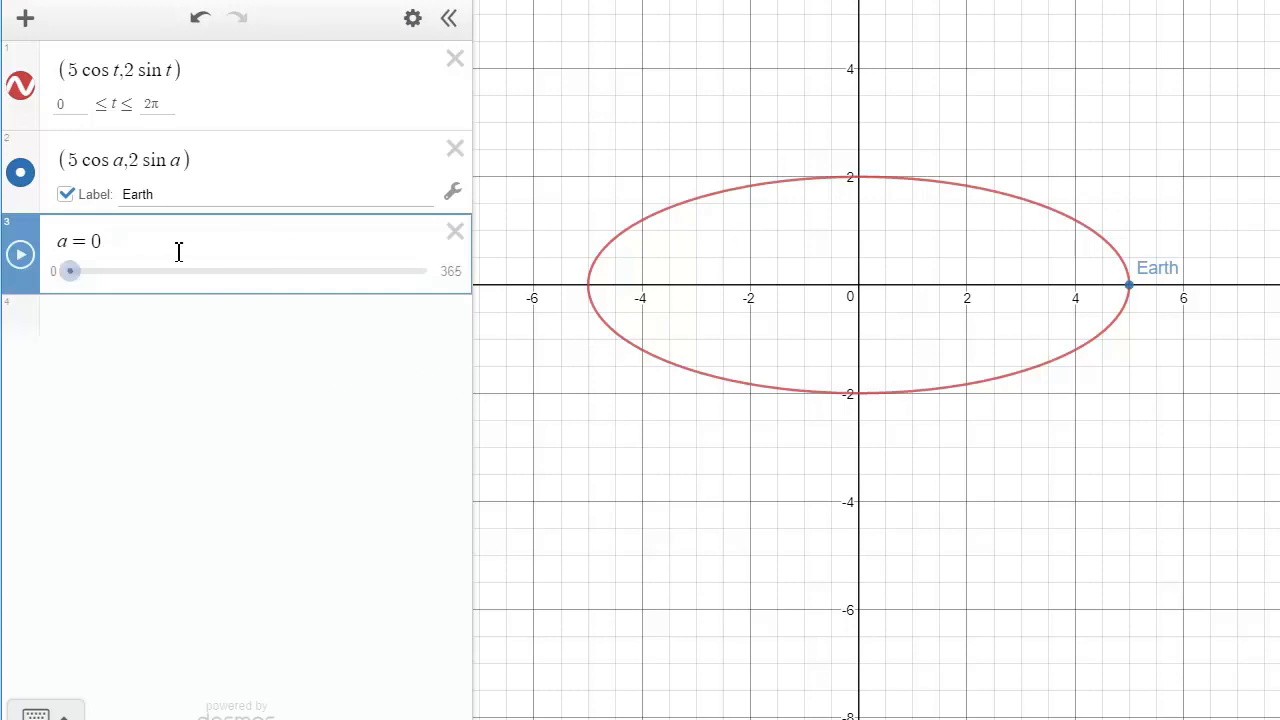
Vary slider a slightly to examine how the Earth point moves, and return it to 0
left_click_drag(71, 271, 72, 285)
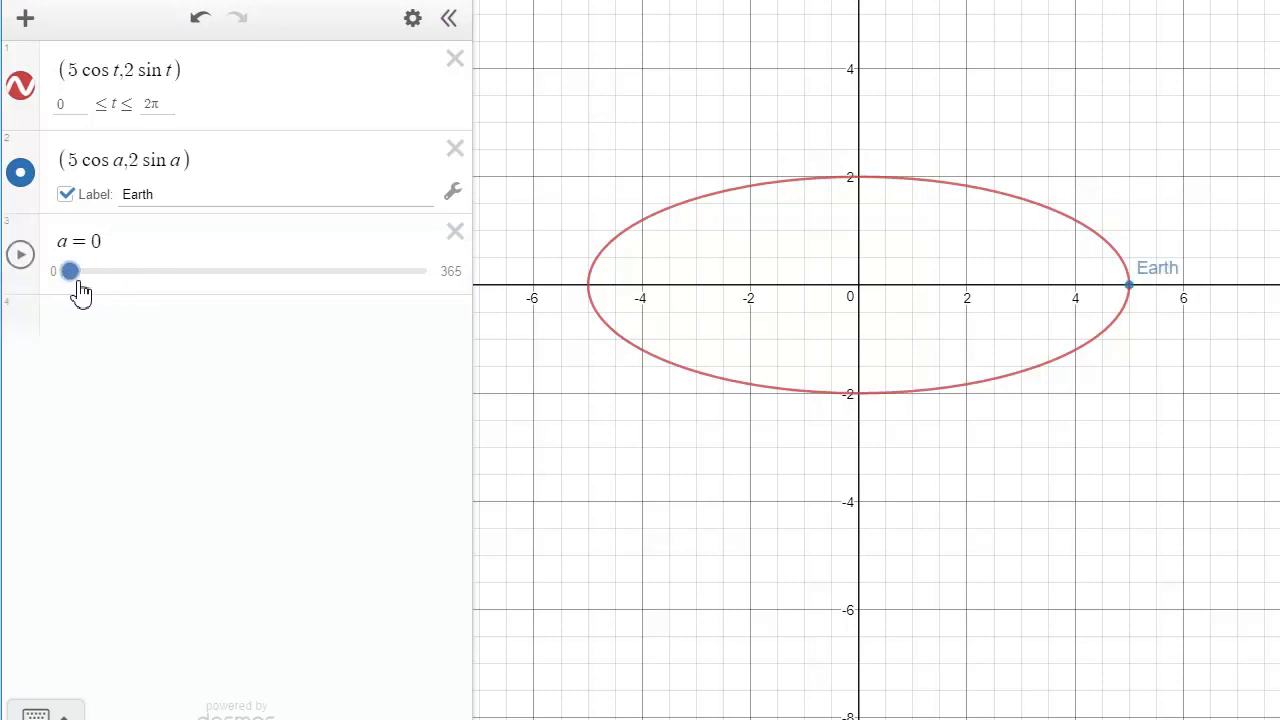
left_click_drag(76, 285, 75, 285)
mouse_move(80, 284)
left_mouse_down()
mouse_move(140, 285)
mouse_move(58, 288)
left_mouse_up()
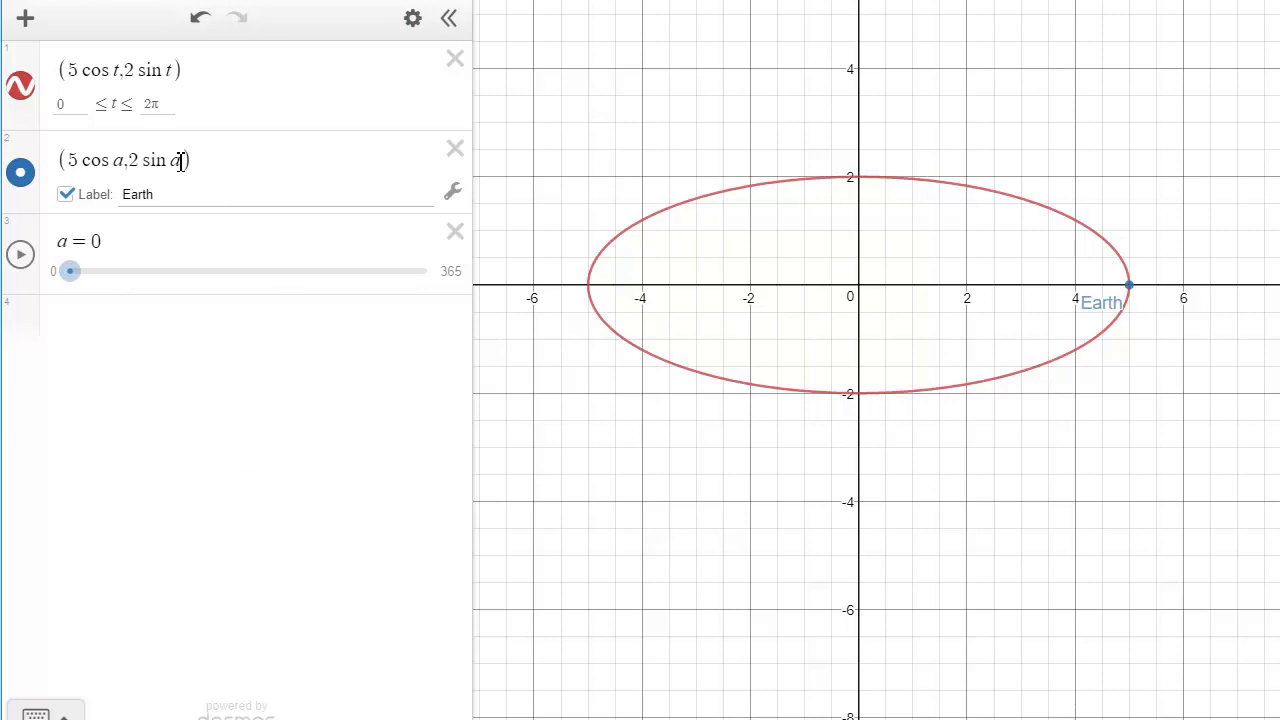
Insert the factor 2π before a in the cosine term of the Earth point
left_click(119, 164)
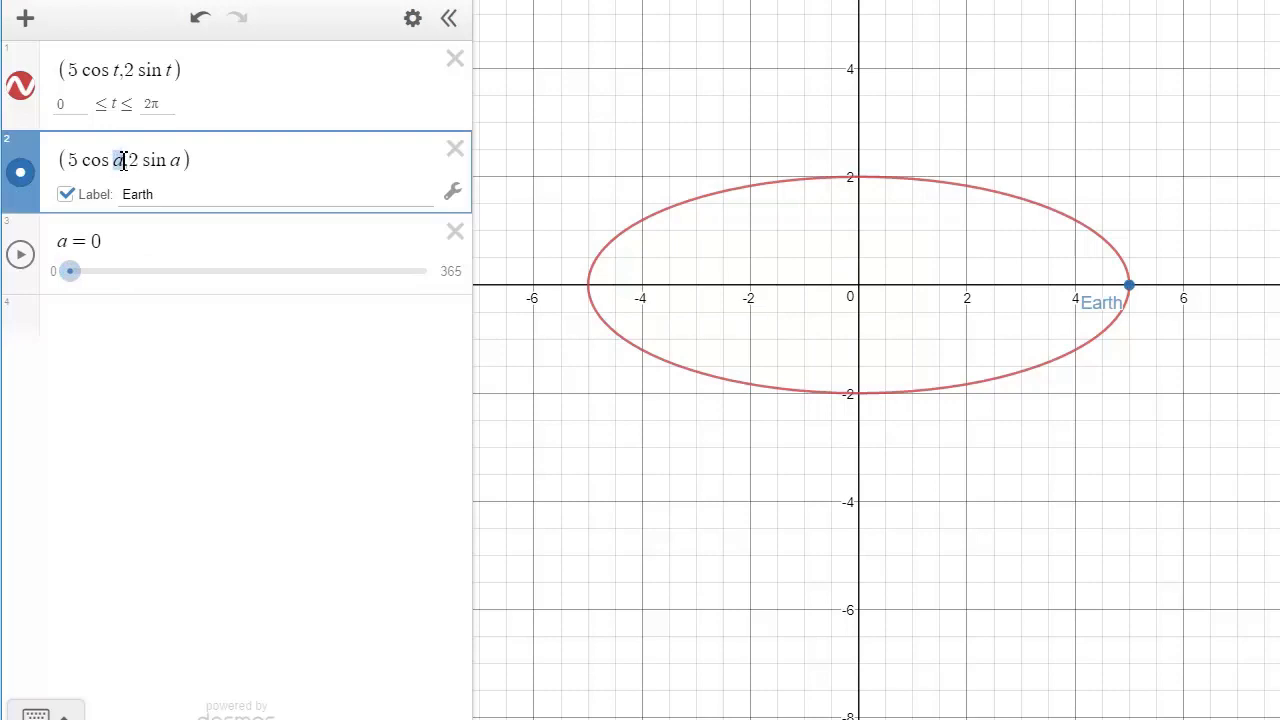
key("Left")
type("2pi")
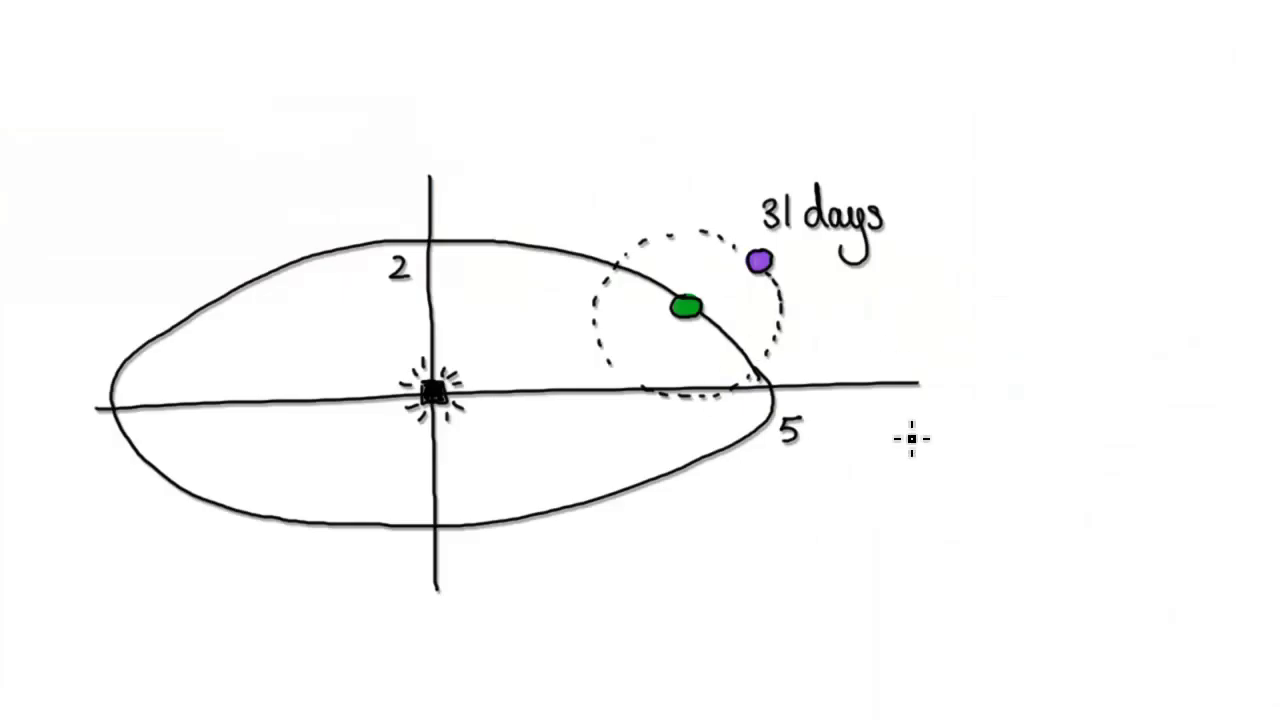
Switch to the whiteboard and trace a full purple loop inside the unit circle sketch, starting on the positive x-axis
scroll(912, 438, "down", 5)
scroll(912, 438, "down", 5)
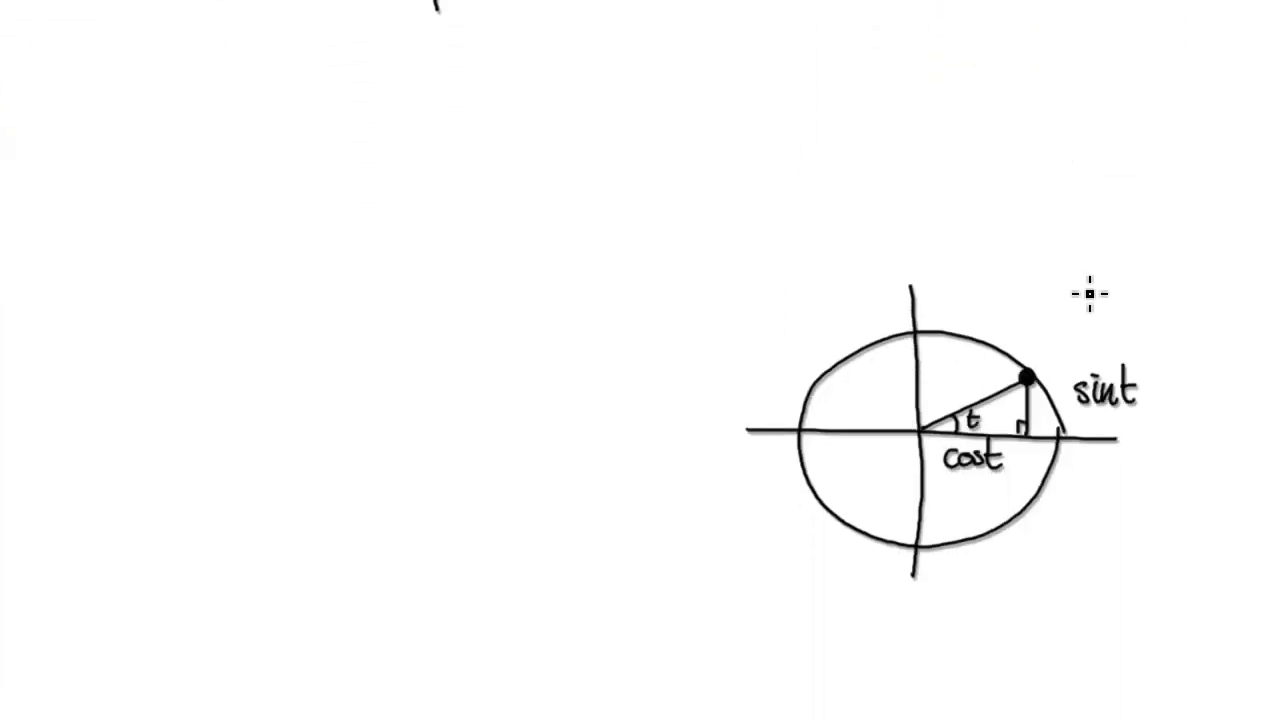
mouse_move(990, 437)
left_mouse_down()
mouse_move(917, 399)
mouse_move(884, 455)
mouse_move(952, 498)
mouse_move(990, 440)
left_mouse_up()
Handwrite the fraction 2π/365 followed by t in purple beside the unit circle sketch
mouse_move(376, 340)
left_mouse_down()
mouse_move(416, 349)
mouse_move(406, 389)
left_mouse_up()
mouse_move(410, 366)
left_mouse_down()
mouse_move(417, 407)
mouse_move(455, 362)
left_mouse_up()
mouse_move(423, 366)
left_mouse_down()
mouse_move(417, 407)
mouse_move(449, 395)
left_mouse_up()
left_click_drag(356, 403, 467, 402)
mouse_move(372, 432)
left_mouse_down()
mouse_move(401, 455)
mouse_move(370, 480)
left_mouse_up()
mouse_move(448, 438)
left_mouse_down()
mouse_move(420, 449)
mouse_move(452, 468)
left_mouse_up()
left_click_drag(491, 430, 458, 478)
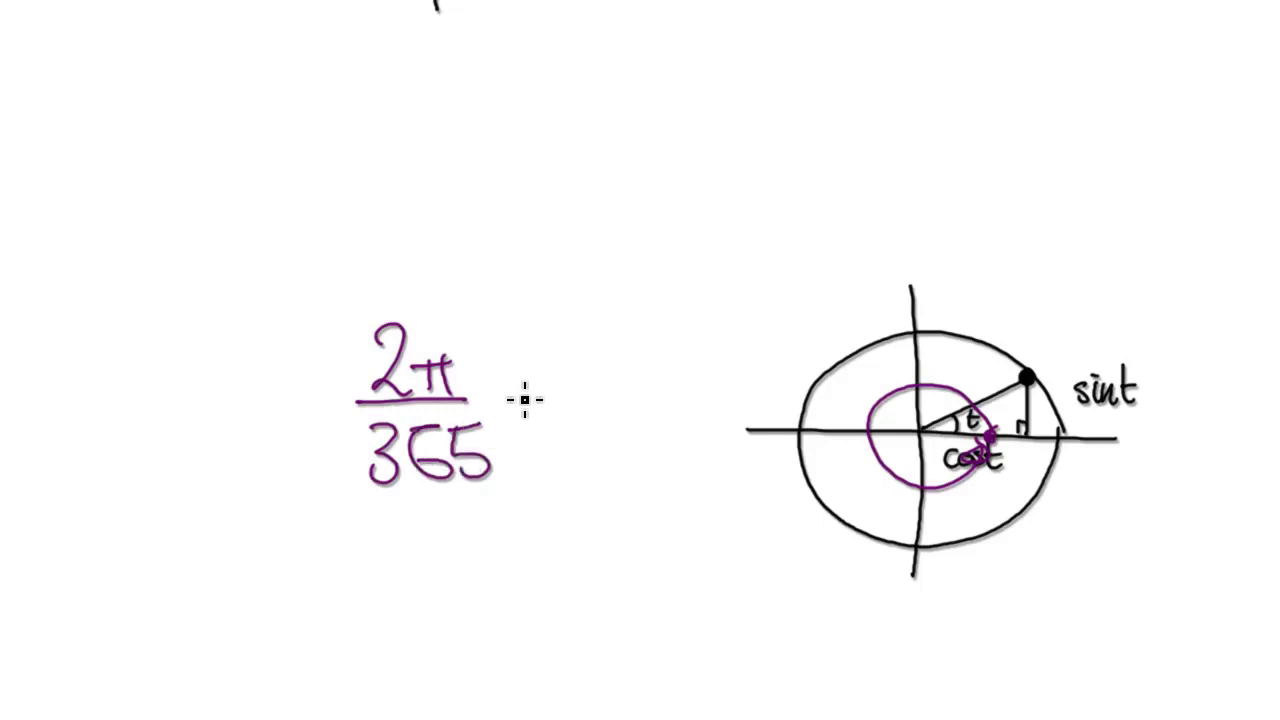
mouse_move(519, 356)
left_mouse_down()
mouse_move(534, 429)
mouse_move(544, 414)
left_mouse_up()
left_click_drag(508, 397, 555, 402)
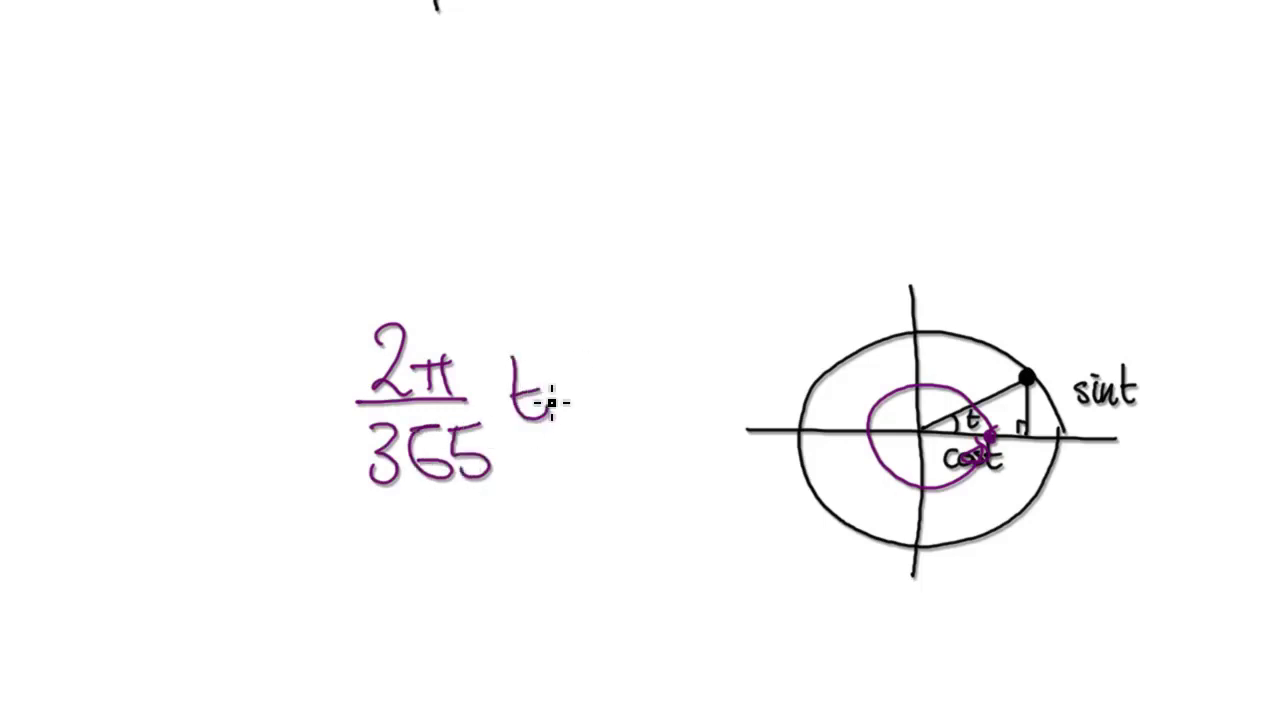
Mark up the expression 2π/365 times a with boxes and a loop, and draw purple rays fanning out from the unit circle's center
mouse_move(513, 350)
left_mouse_down()
mouse_move(521, 424)
mouse_move(549, 430)
mouse_move(505, 416)
mouse_move(533, 448)
mouse_move(579, 388)
mouse_move(494, 354)
left_mouse_up()
mouse_move(357, 314)
left_mouse_down()
mouse_move(362, 506)
mouse_move(482, 510)
mouse_move(466, 340)
mouse_move(380, 331)
mouse_move(445, 325)
left_mouse_up()
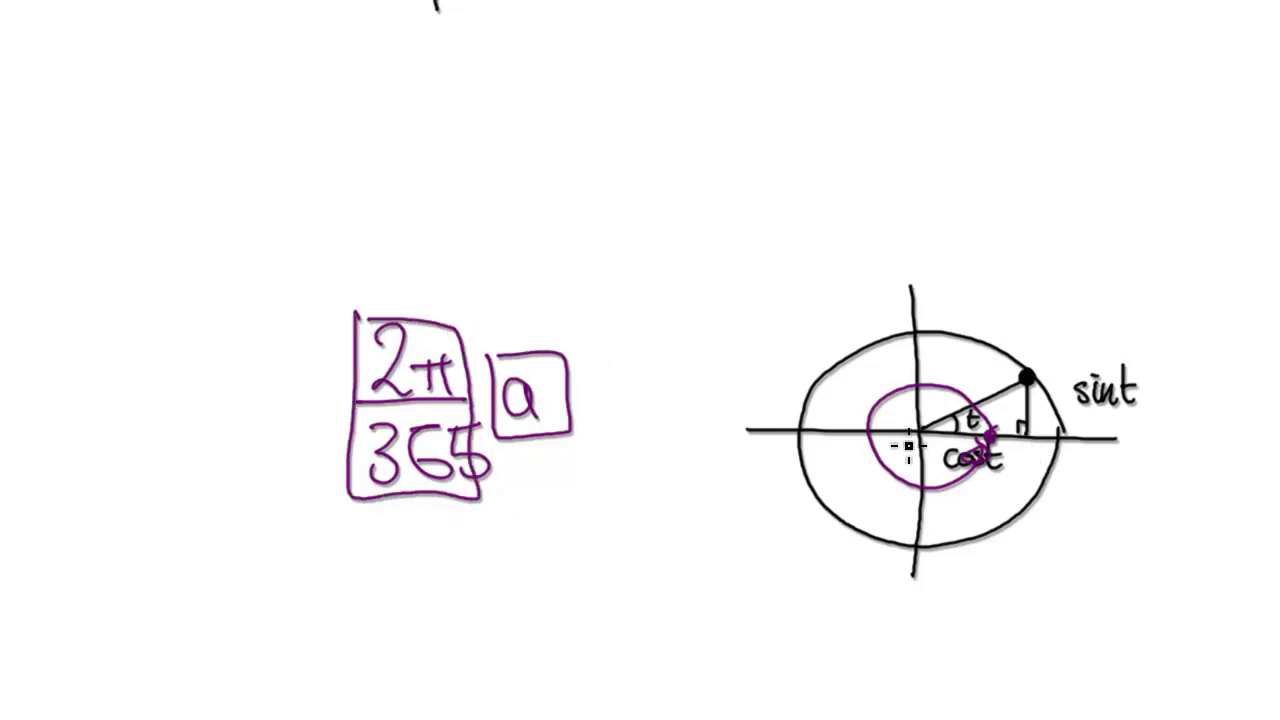
mouse_move(922, 432)
left_mouse_down()
mouse_move(1125, 426)
mouse_move(1134, 402)
mouse_move(1076, 328)
mouse_move(1020, 312)
left_mouse_up()
left_click_drag(936, 416, 992, 294)
left_click_drag(936, 416, 957, 291)
mouse_move(579, 347)
left_mouse_down()
mouse_move(535, 300)
mouse_move(392, 460)
mouse_move(608, 406)
mouse_move(500, 320)
left_mouse_up()
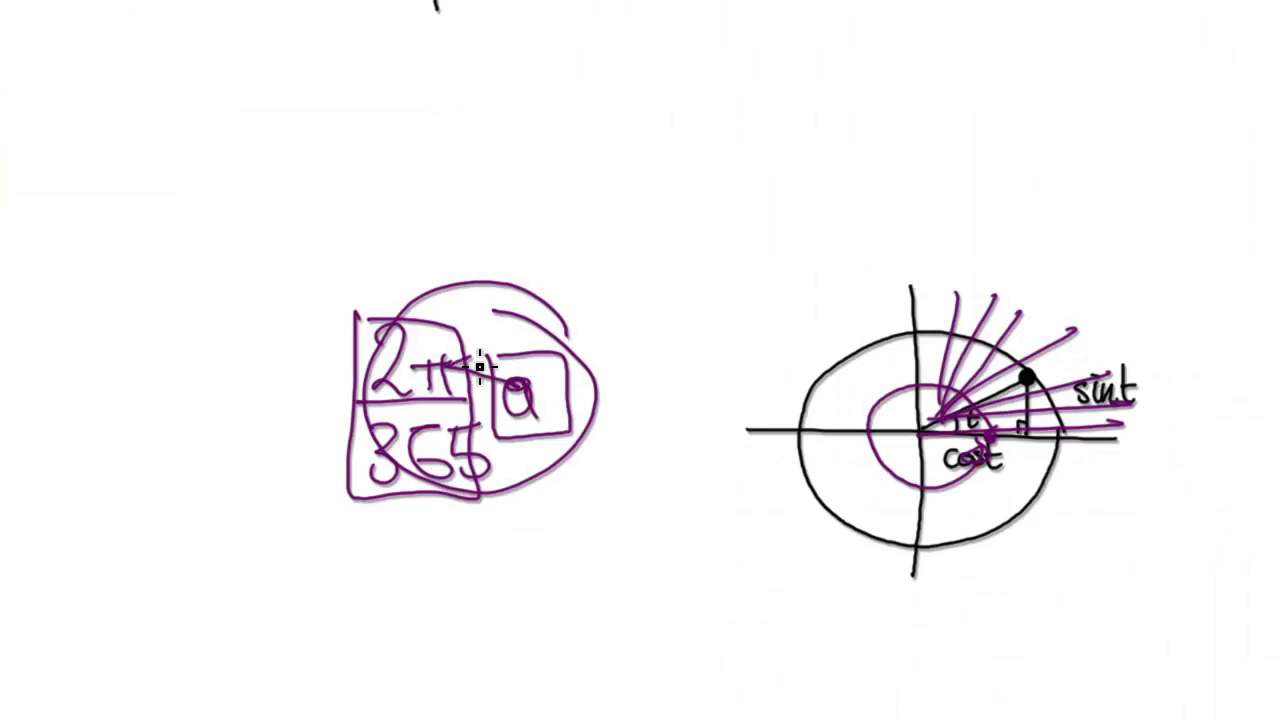
Switch back to the Desmos graph
key("alt+Tab")
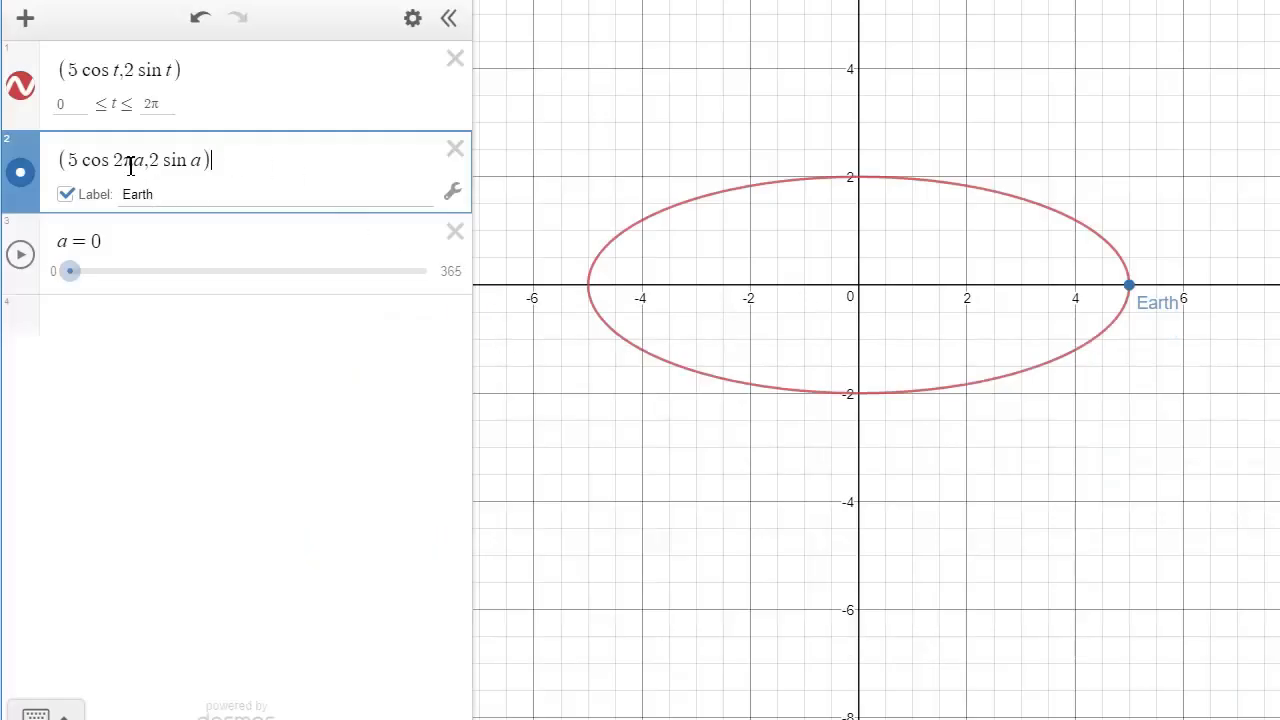
left_click(146, 160)
type("/365")
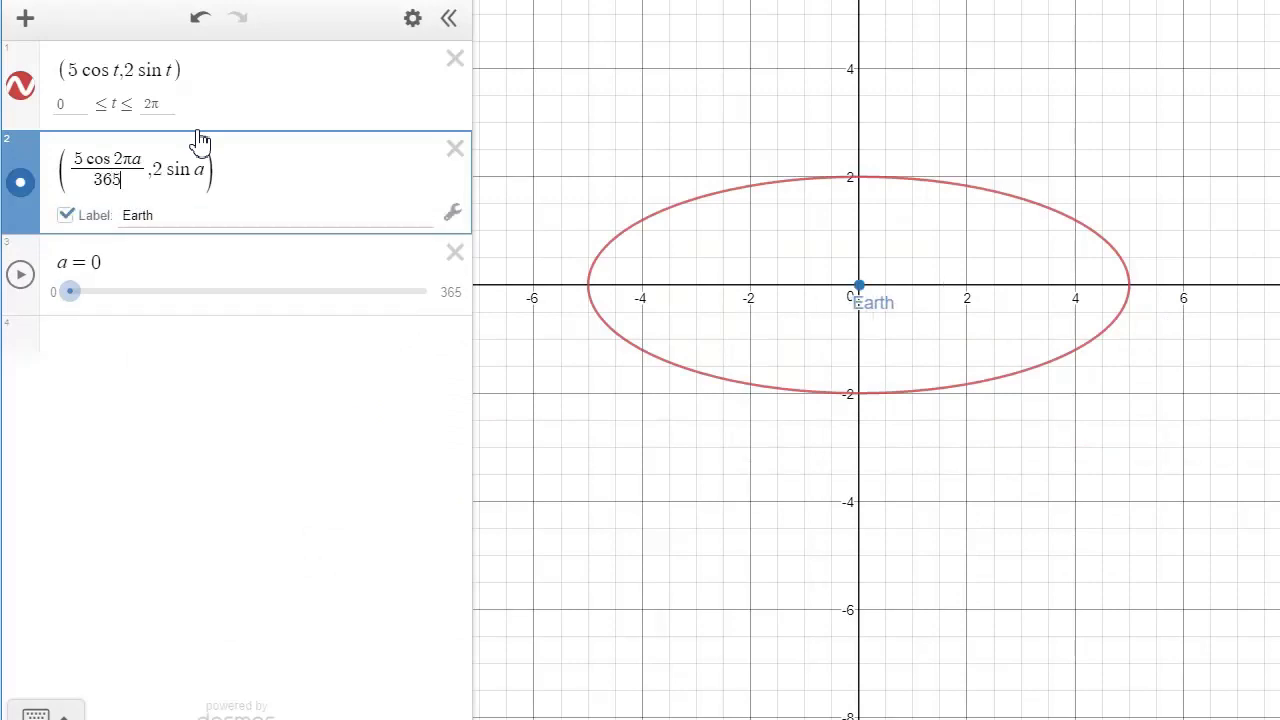
key("BackSpace")
key("BackSpace")
key("BackSpace")
key("BackSpace")
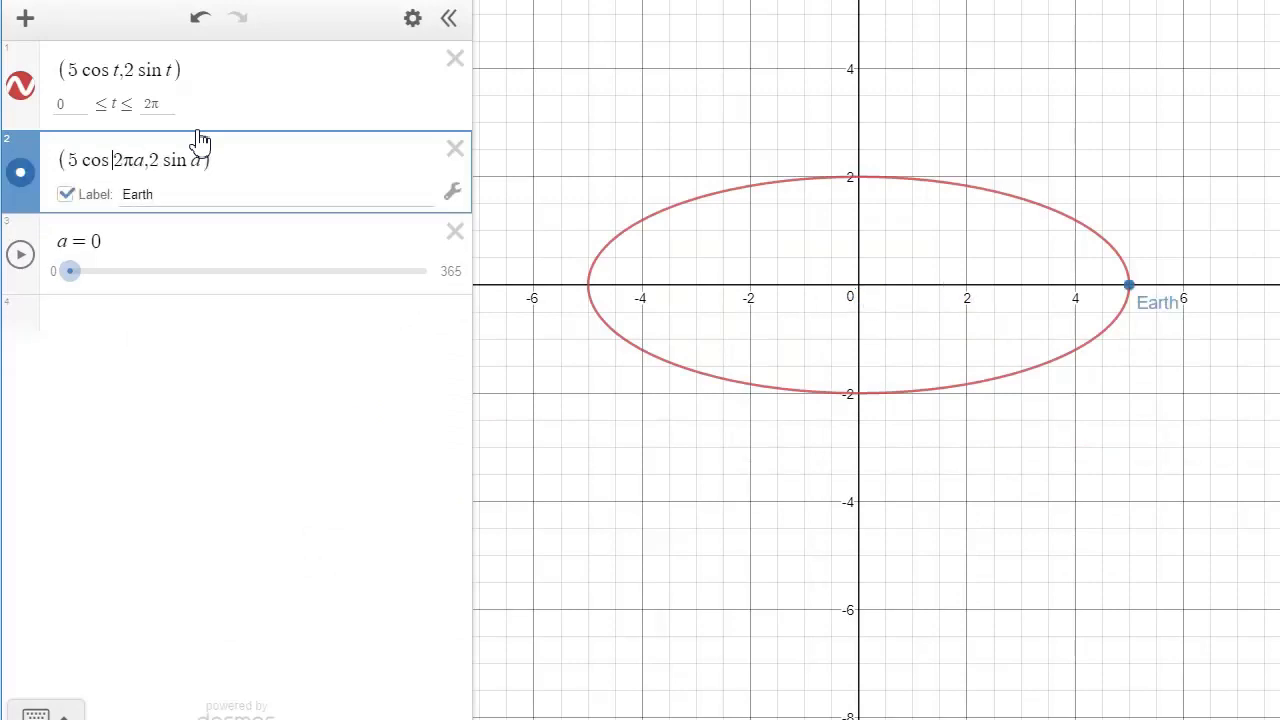
Enclose the Earth point's cosine argument in parentheses and divide it by 365, giving 5 cos(2πa/365)
key("Left")
key("Left")
key("Left")
type("(")
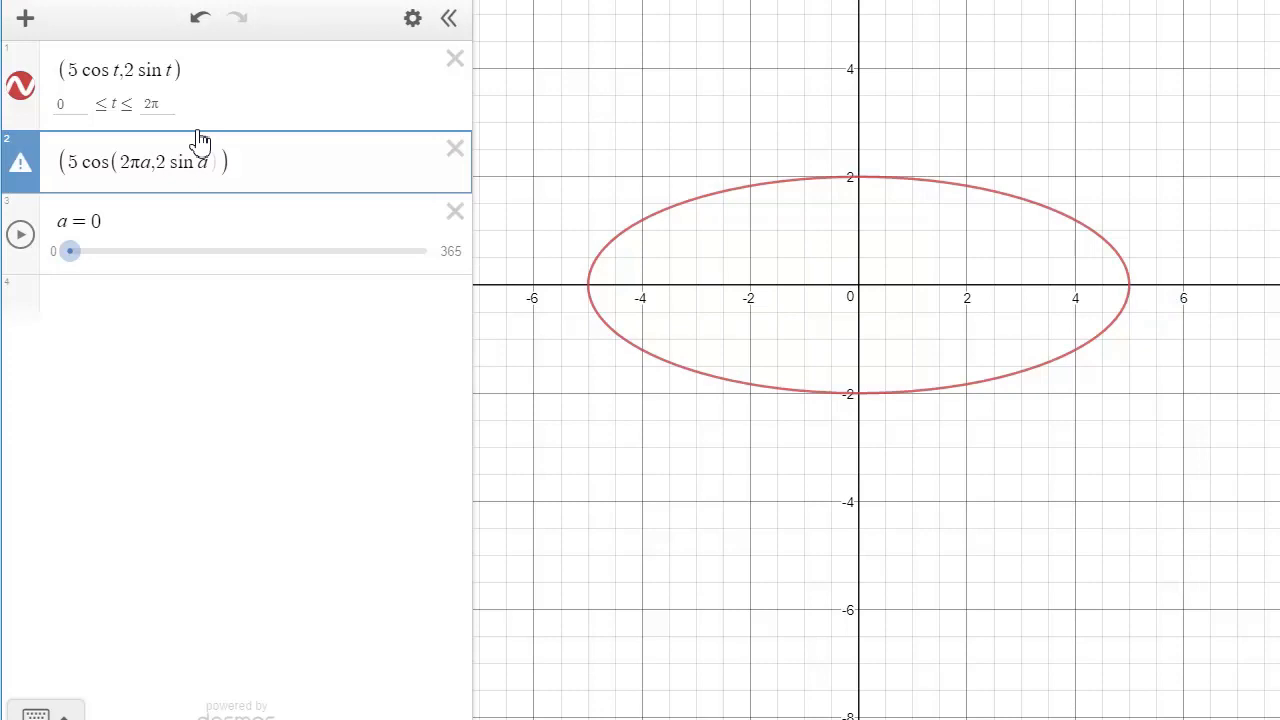
type("/365")
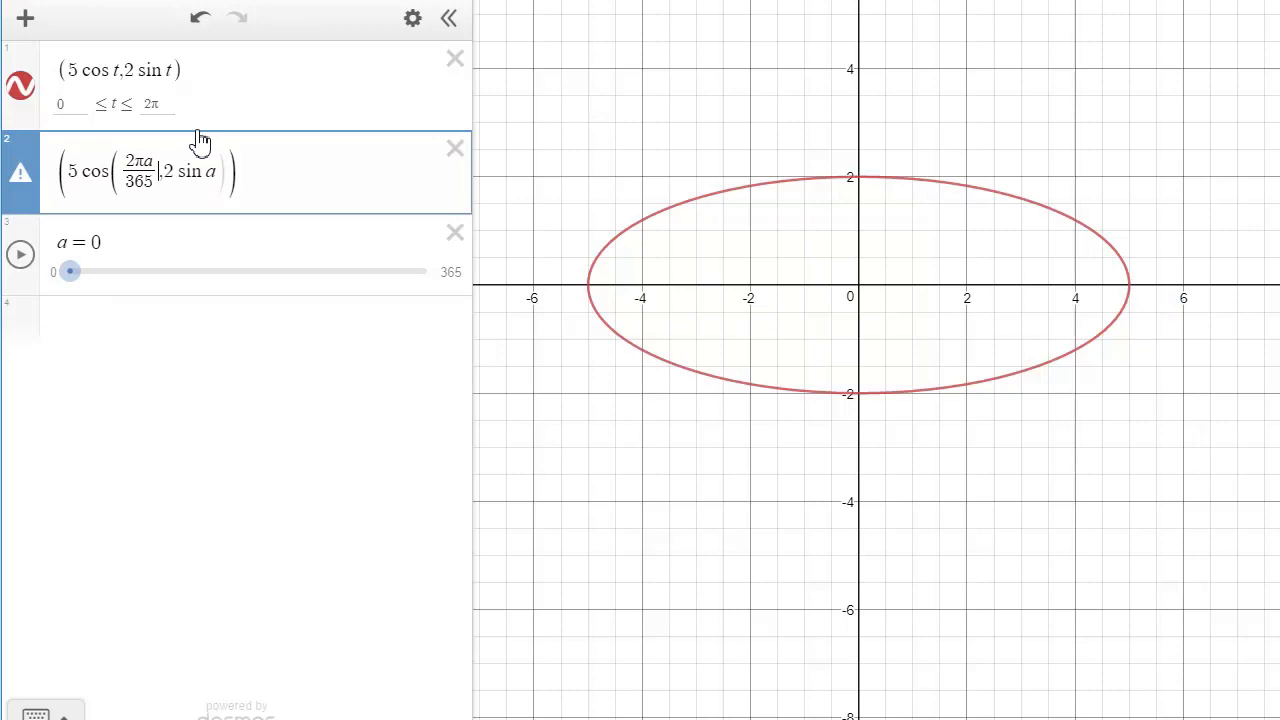
type(")")
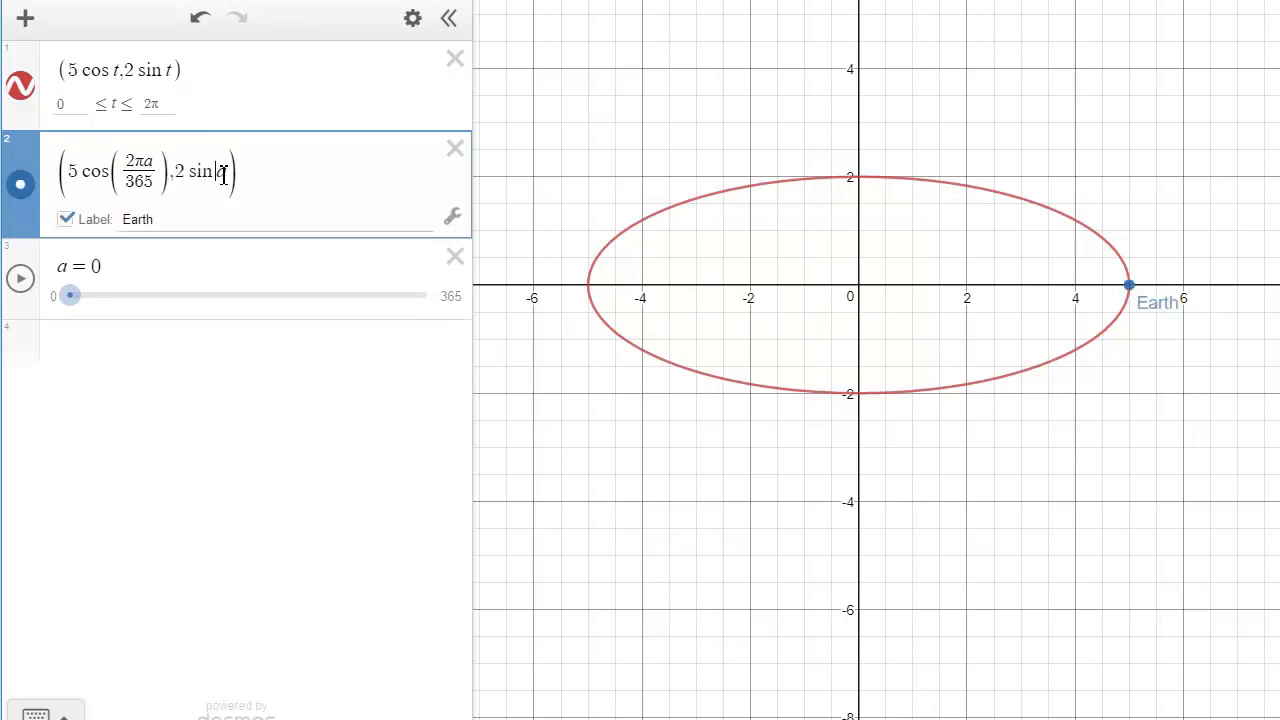
Change the Earth point's second coordinate to 2 sin(2πa/365) and sweep slider a, returning it to 0
type("(")
type("2pi")
type("/365")
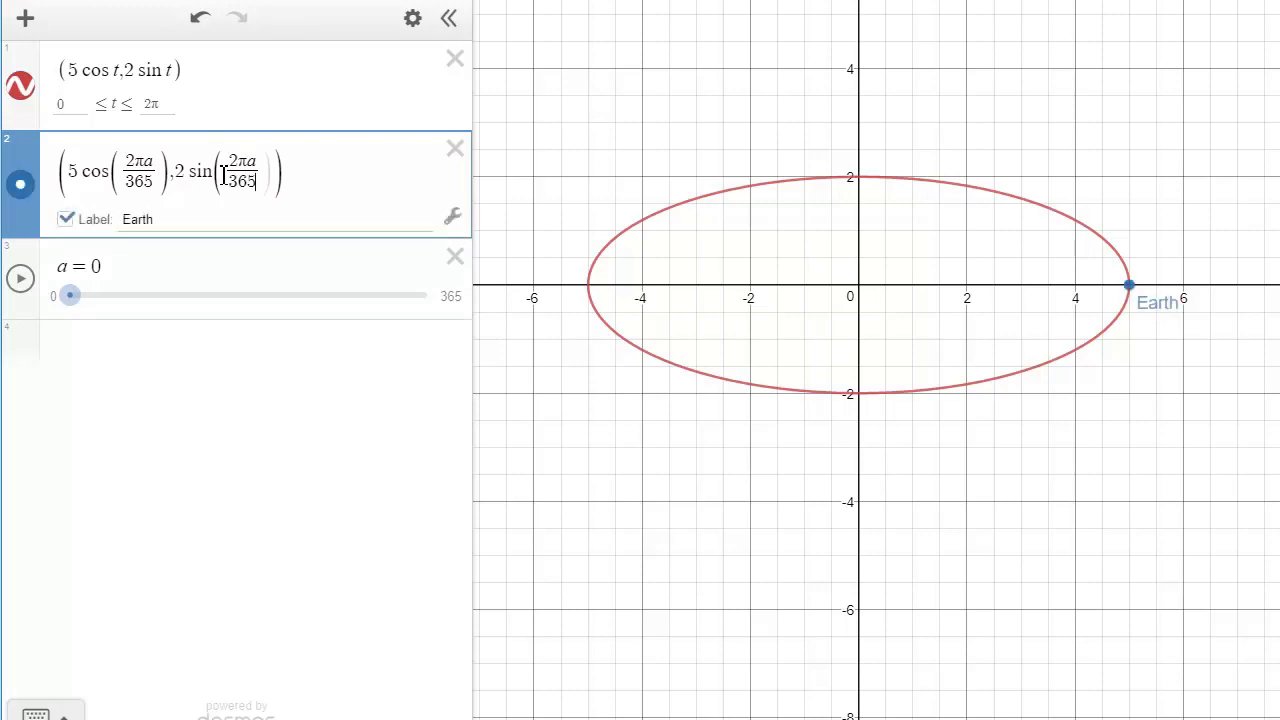
key("Right")
key("Right")
left_click_drag(70, 295, 93, 363)
Enter a new point expression (cos a. sin a) below slider a, and move the slider to 15
left_click(93, 363)
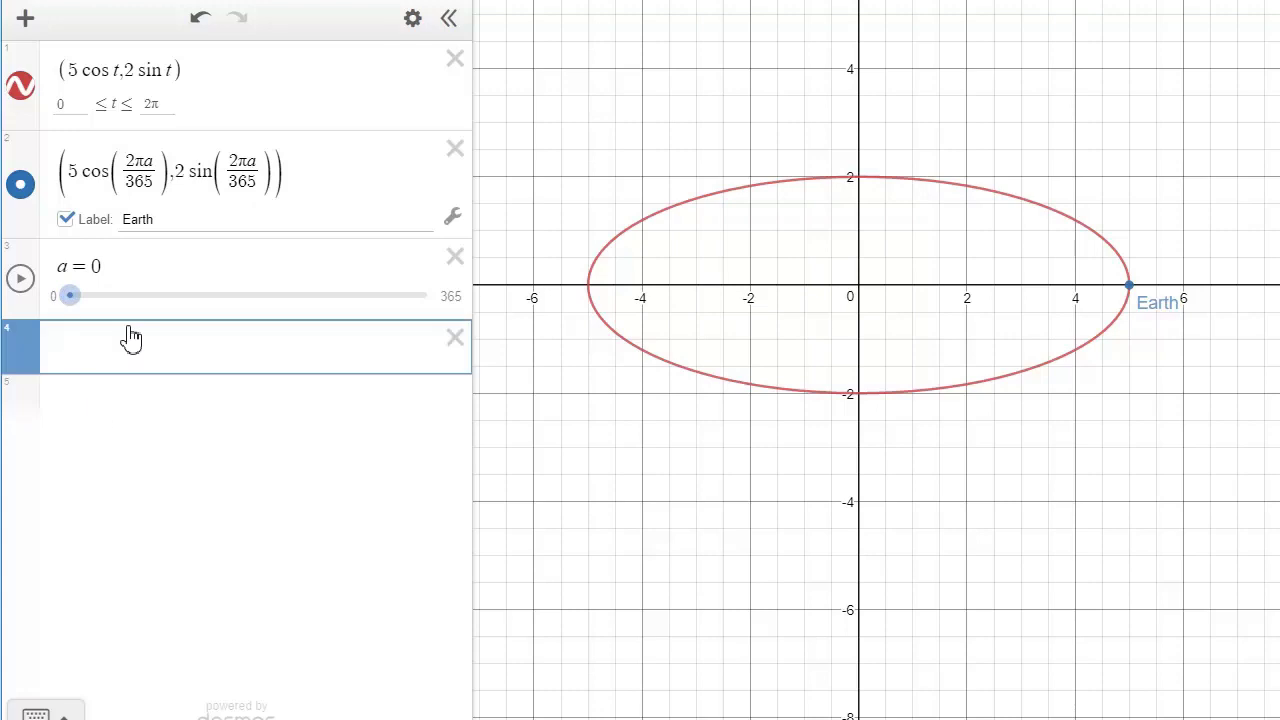
type("(")
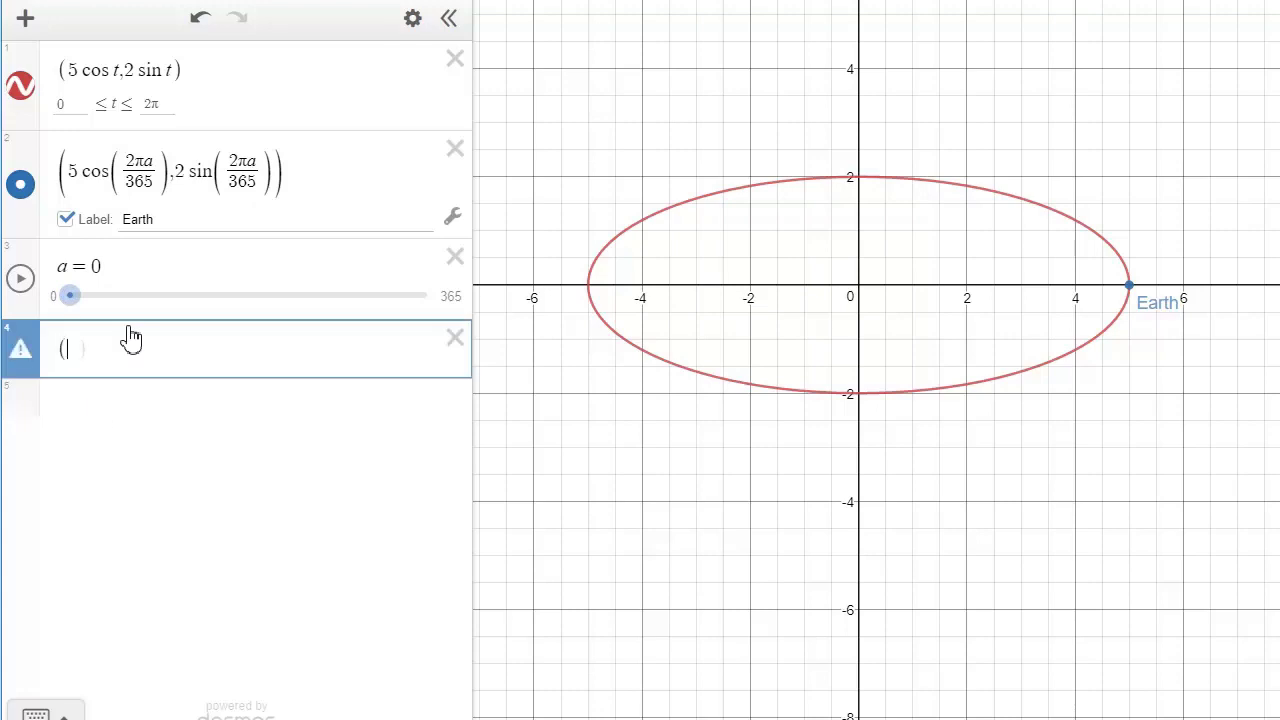
type("cos a")
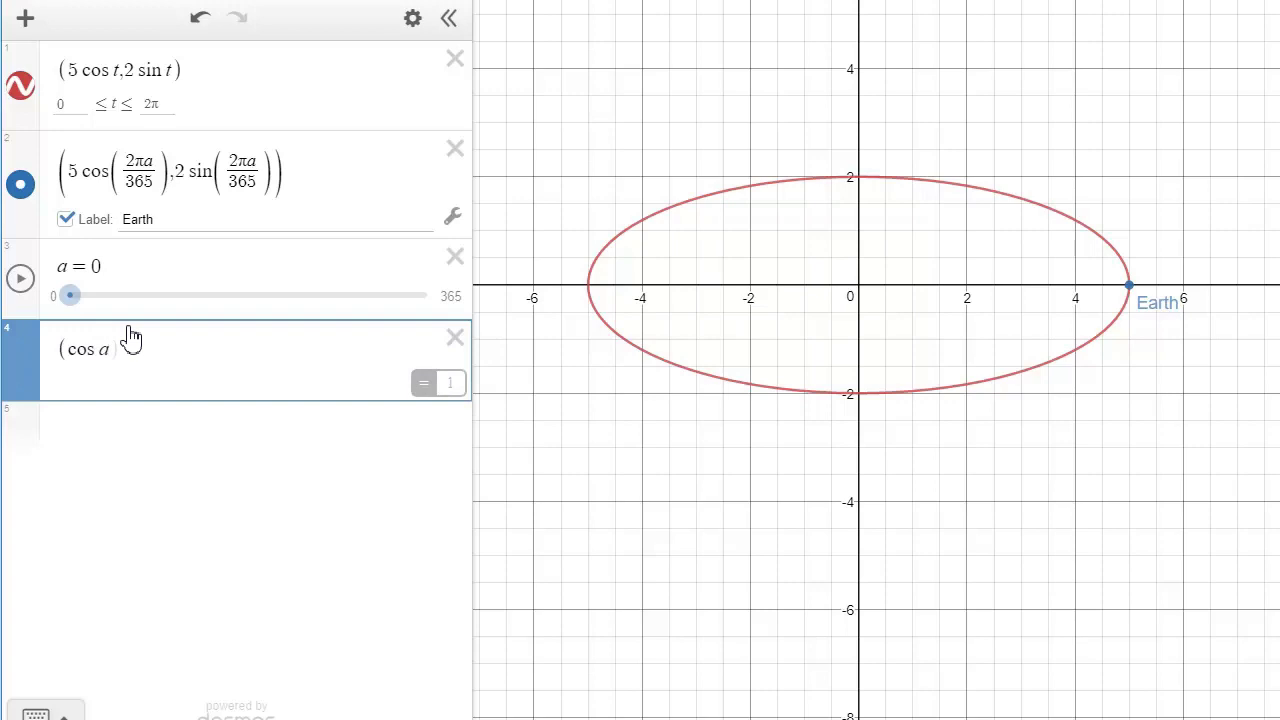
type(",s")
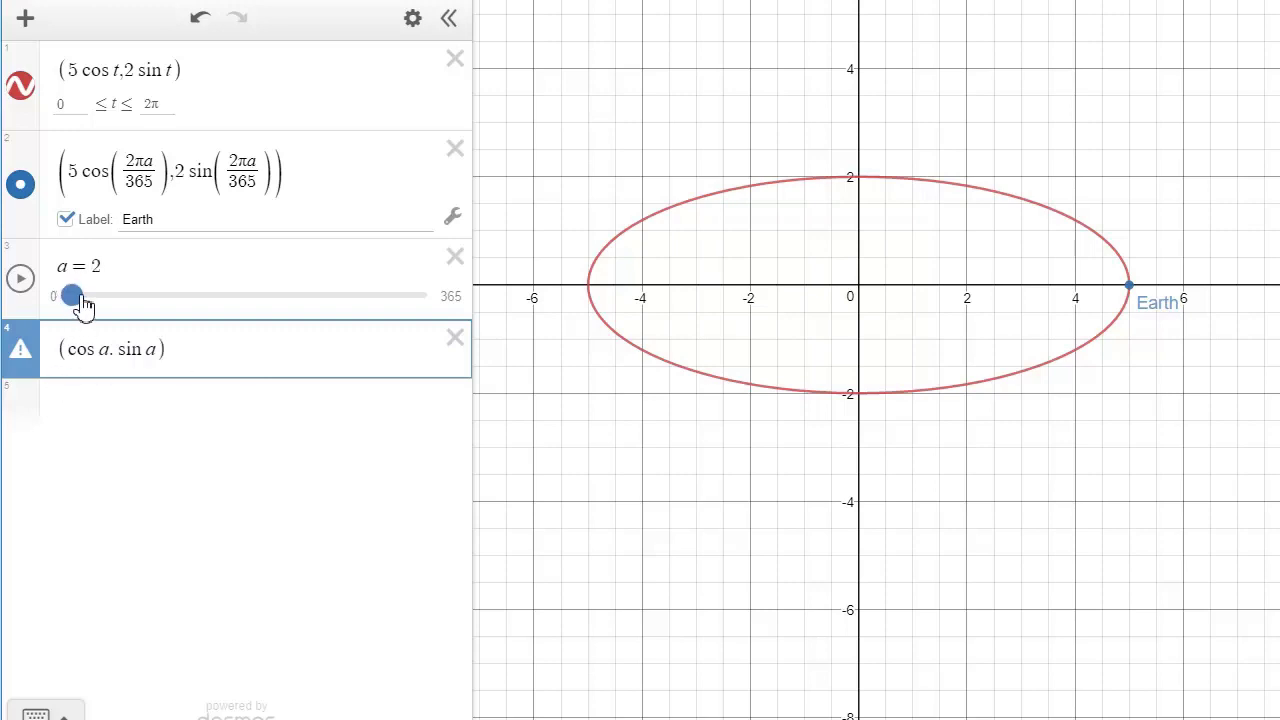
left_click_drag(78, 303, 86, 300)
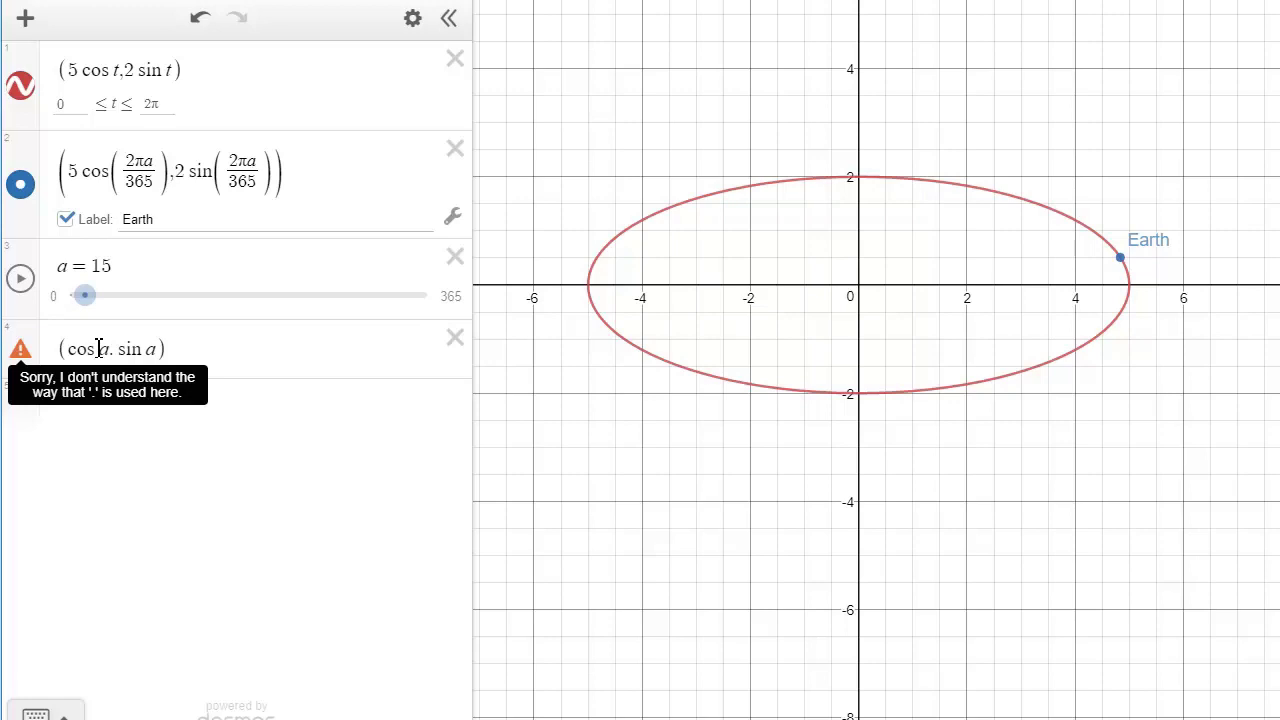
Replace the period in the new expression with a comma to get (cos a, sin a), and set slider a to 20
left_click(96, 349)
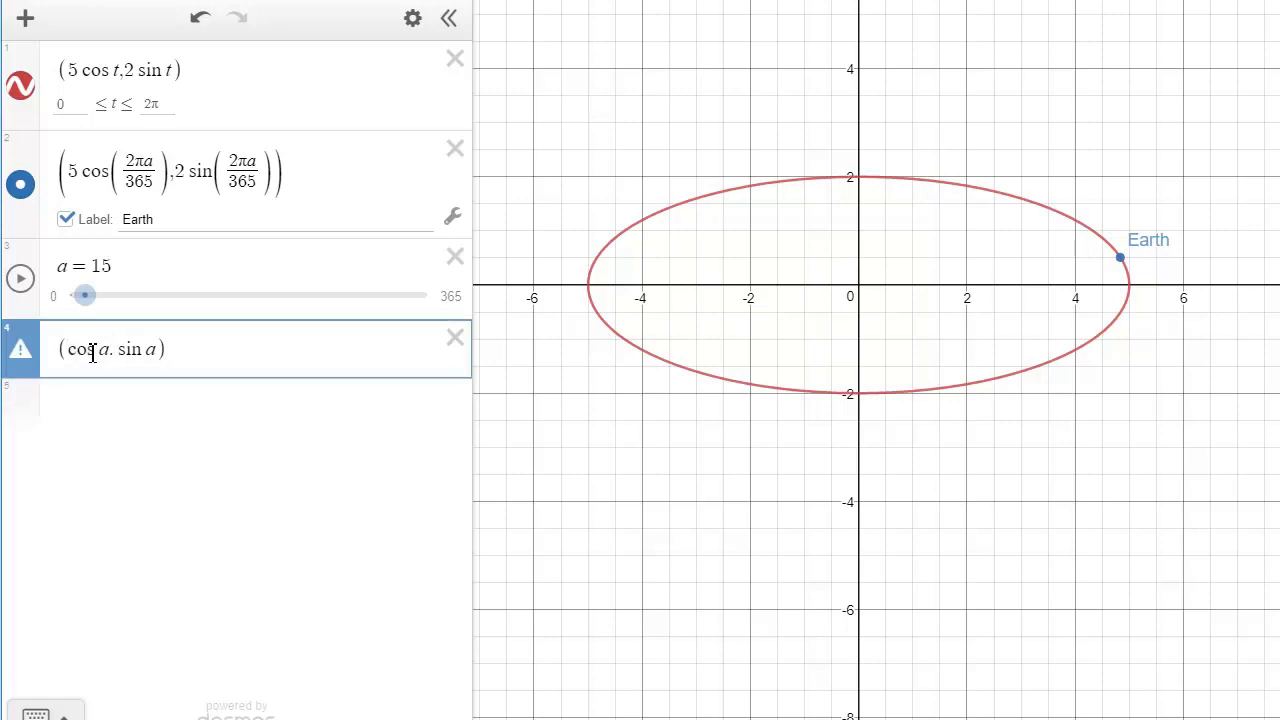
left_click(113, 352)
type(".")
left_click(118, 350)
mouse_move(86, 296)
left_mouse_down()
mouse_move(131, 297)
mouse_move(90, 296)
left_mouse_up()
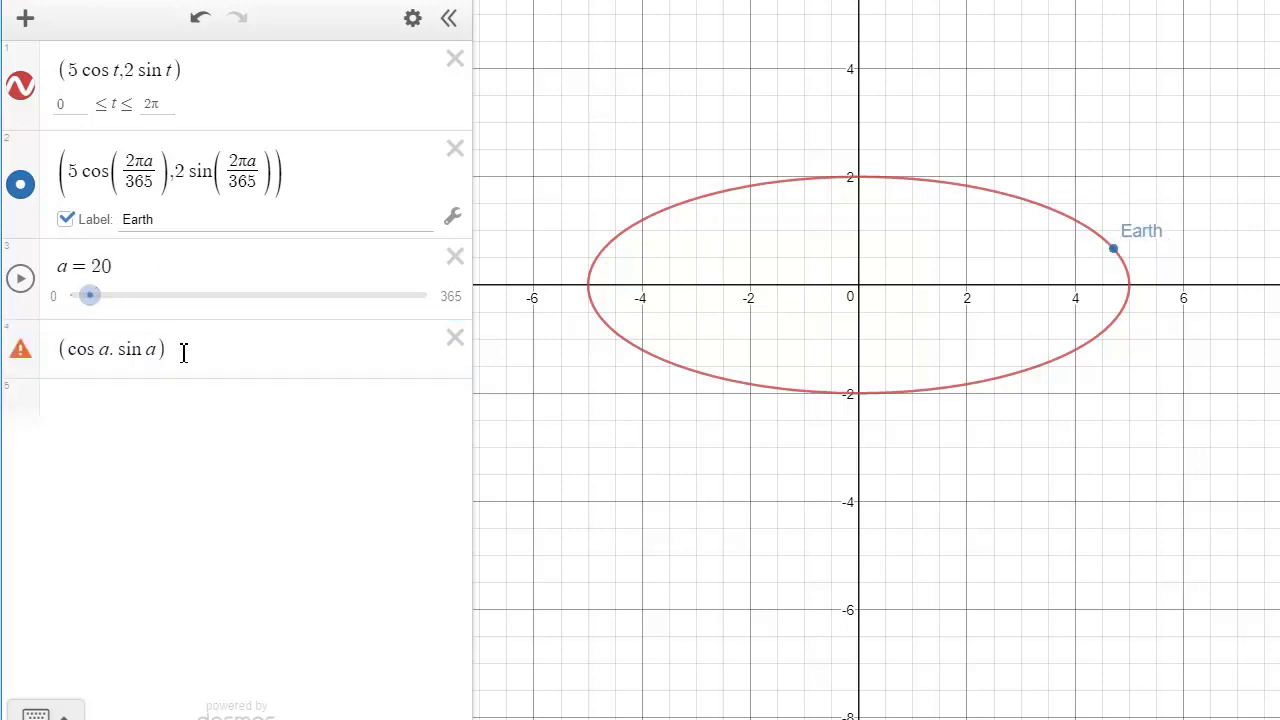
mouse_move(24, 354)
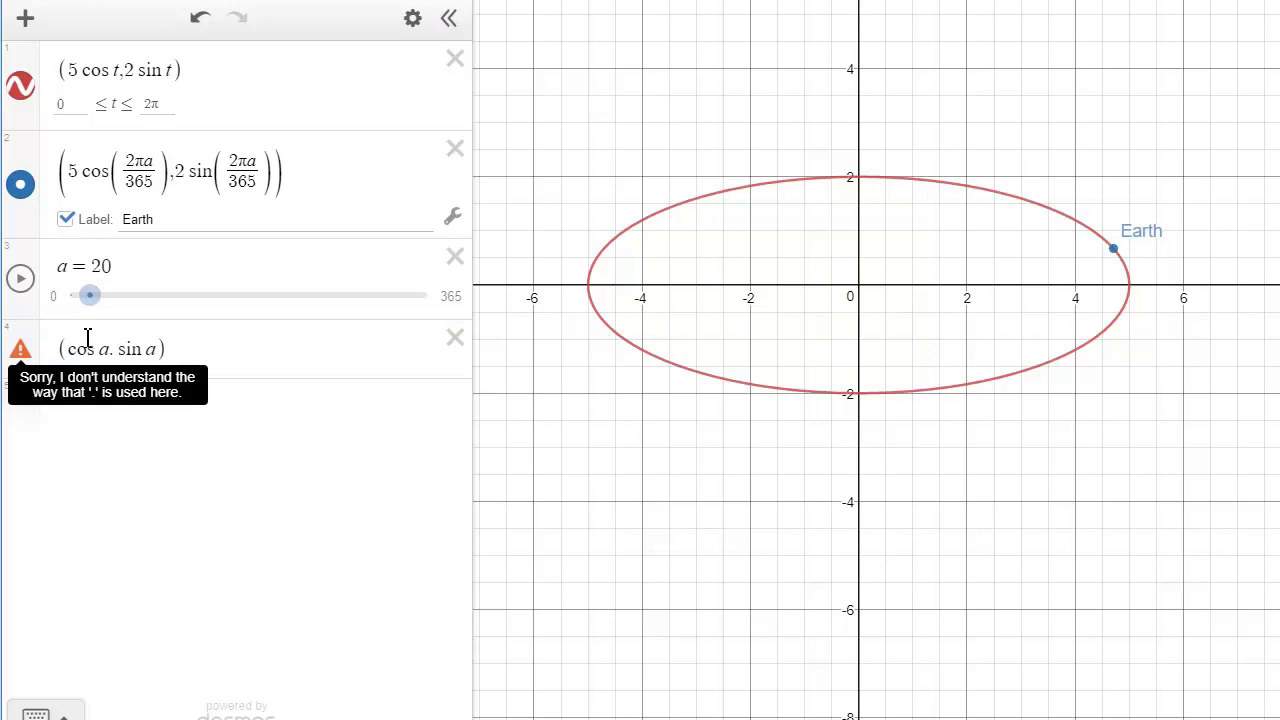
left_click(211, 340)
left_click(118, 350)
key("BackSpace")
type(",")
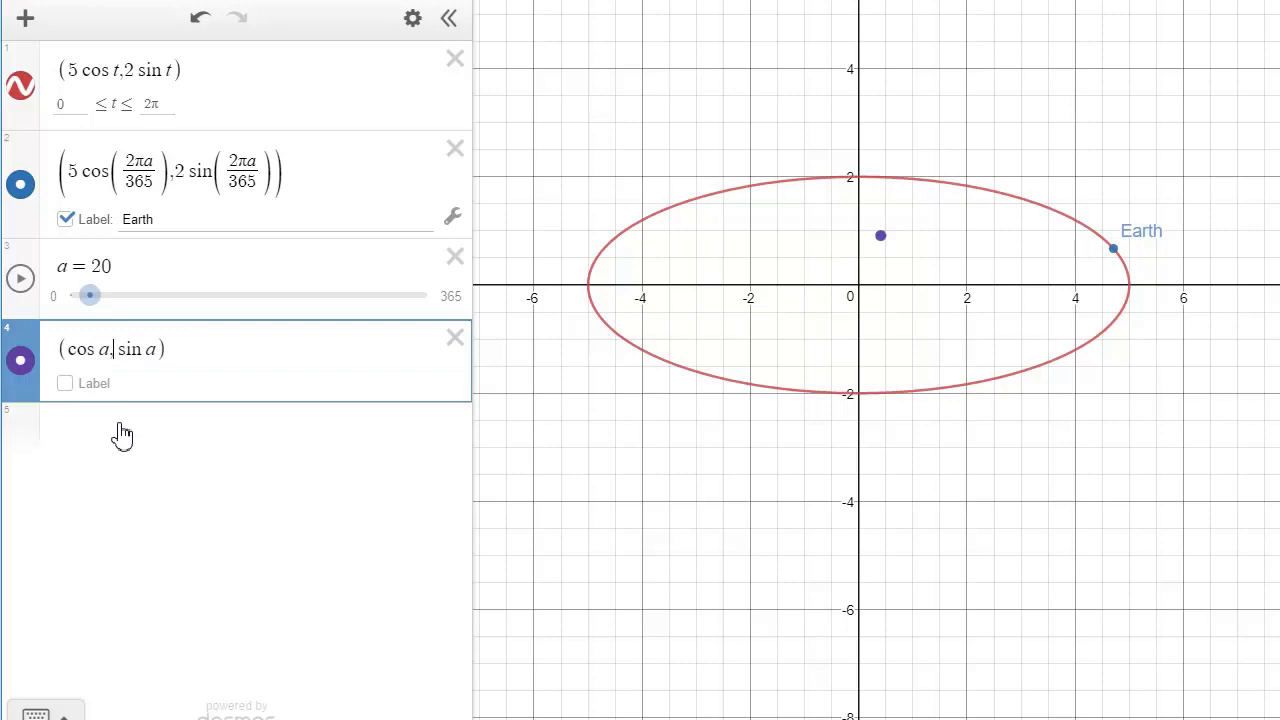
Show the label of the (cos a, sin a) point and set it to Moon
left_click(67, 387)
left_click(154, 385)
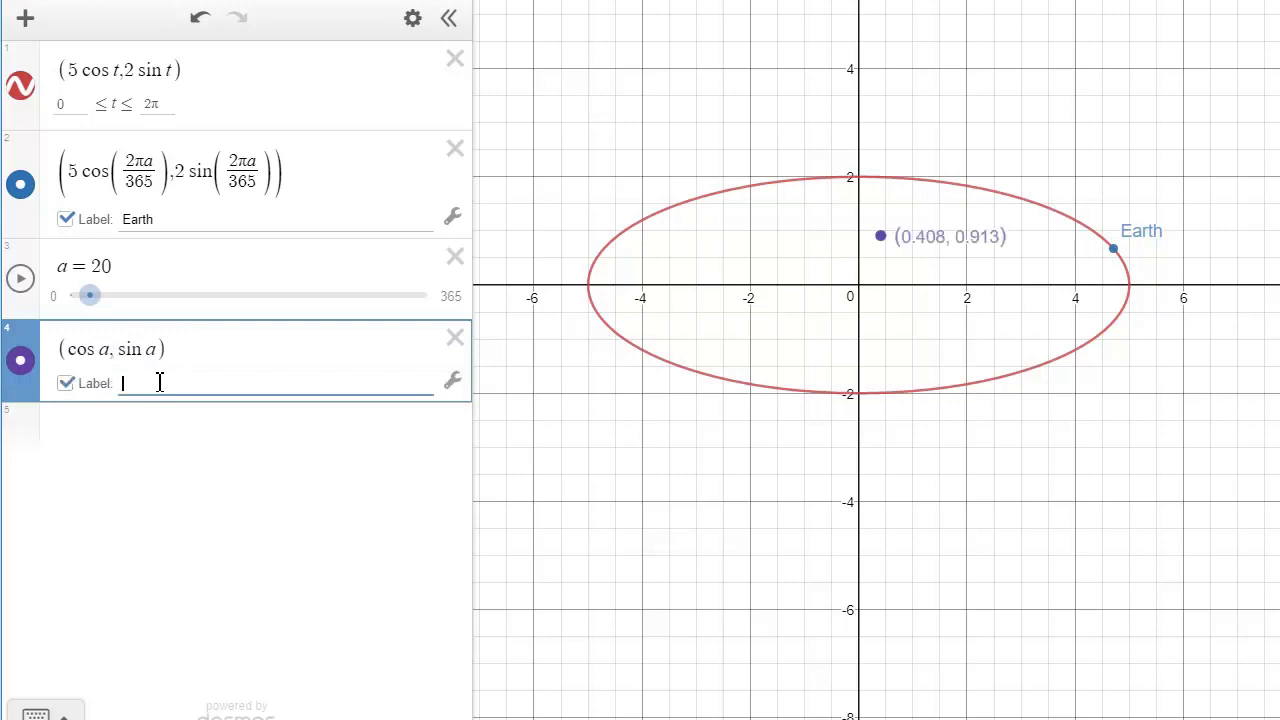
type("Moon")
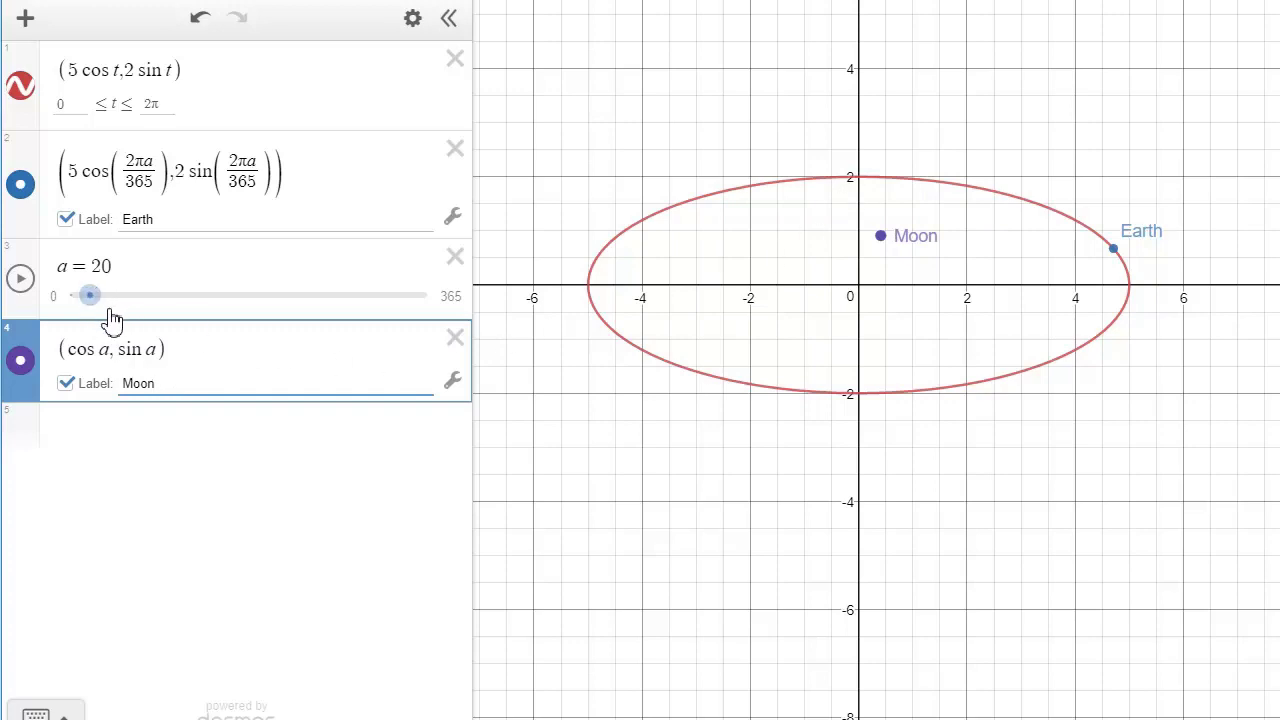
Plot the unit circle (cos t, sin t) with t running from 0 to 2π
left_click(149, 432)
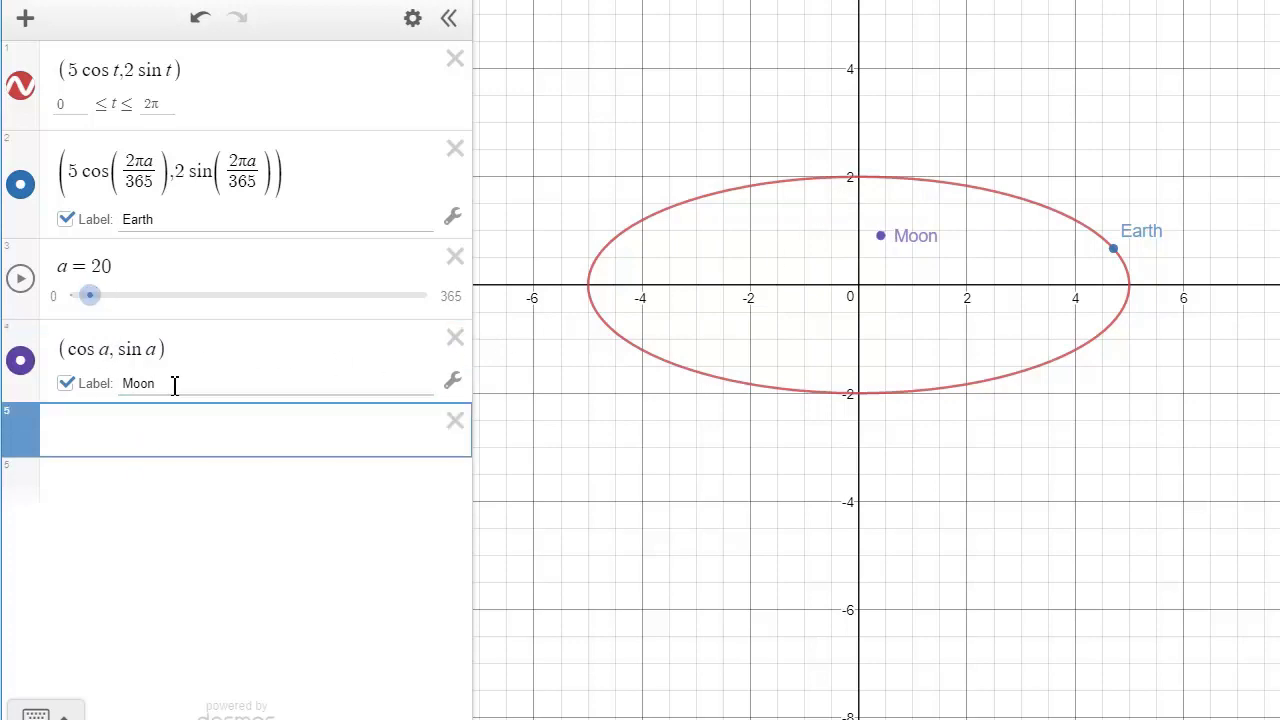
type("(cos ")
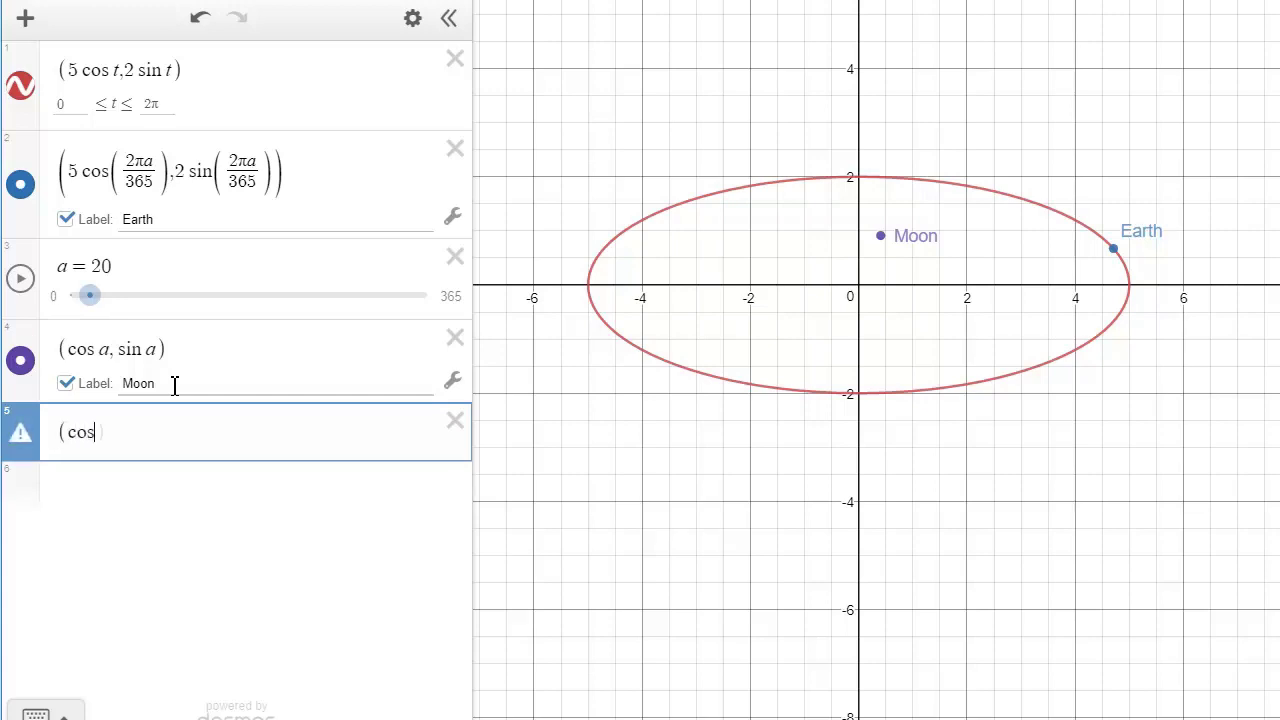
type("t, sin t")
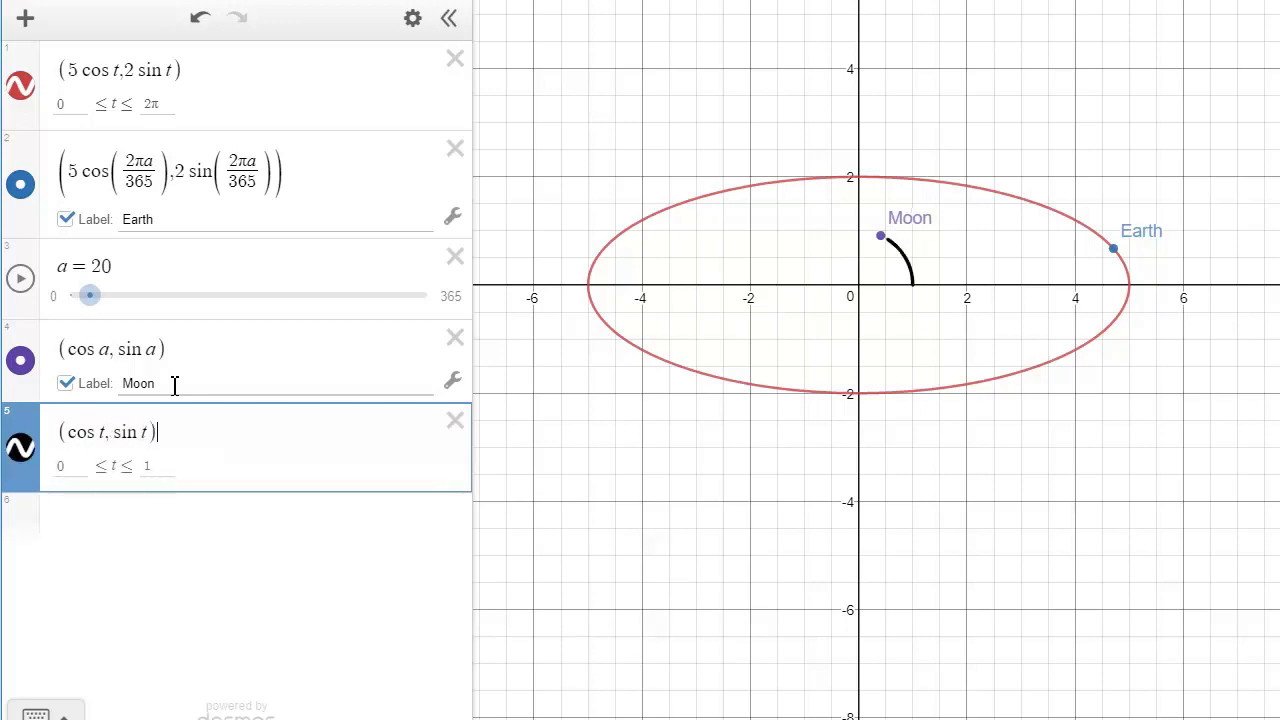
left_click(178, 464)
key("BackSpace")
type("2")
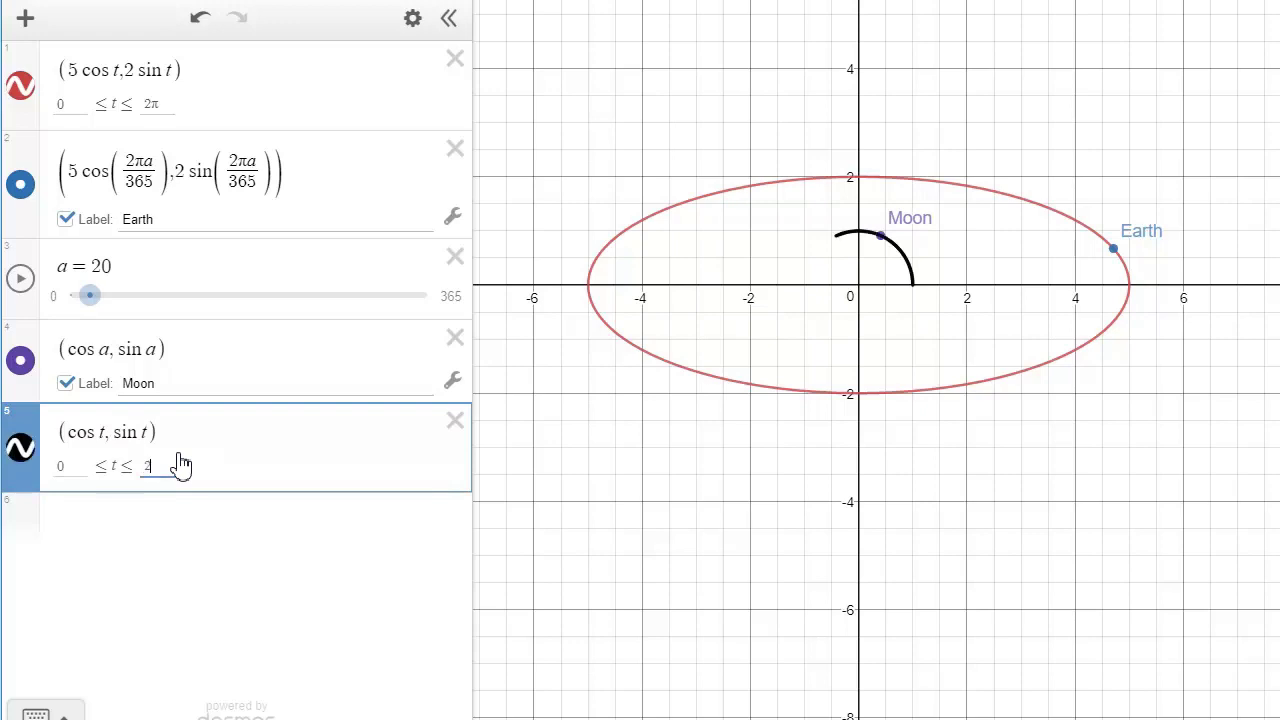
type("pi")
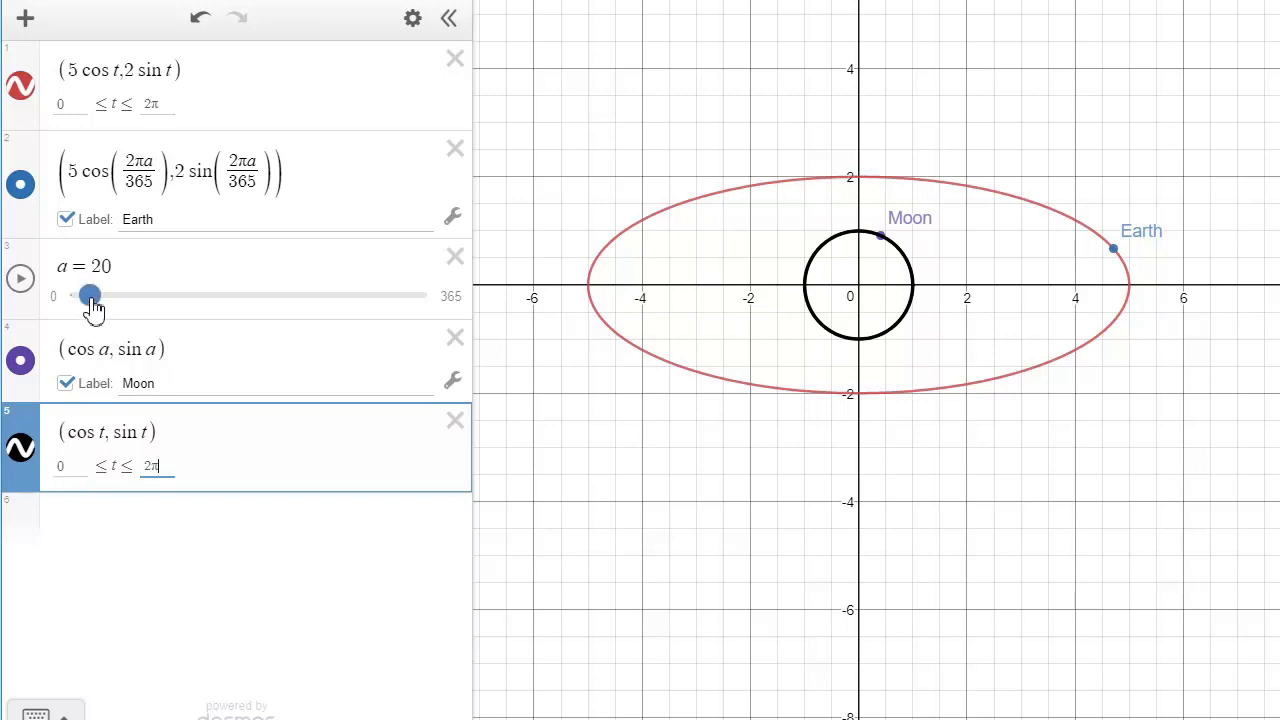
Return slider a to 0 and delete the unit circle expression
left_click_drag(90, 300, 63, 320)
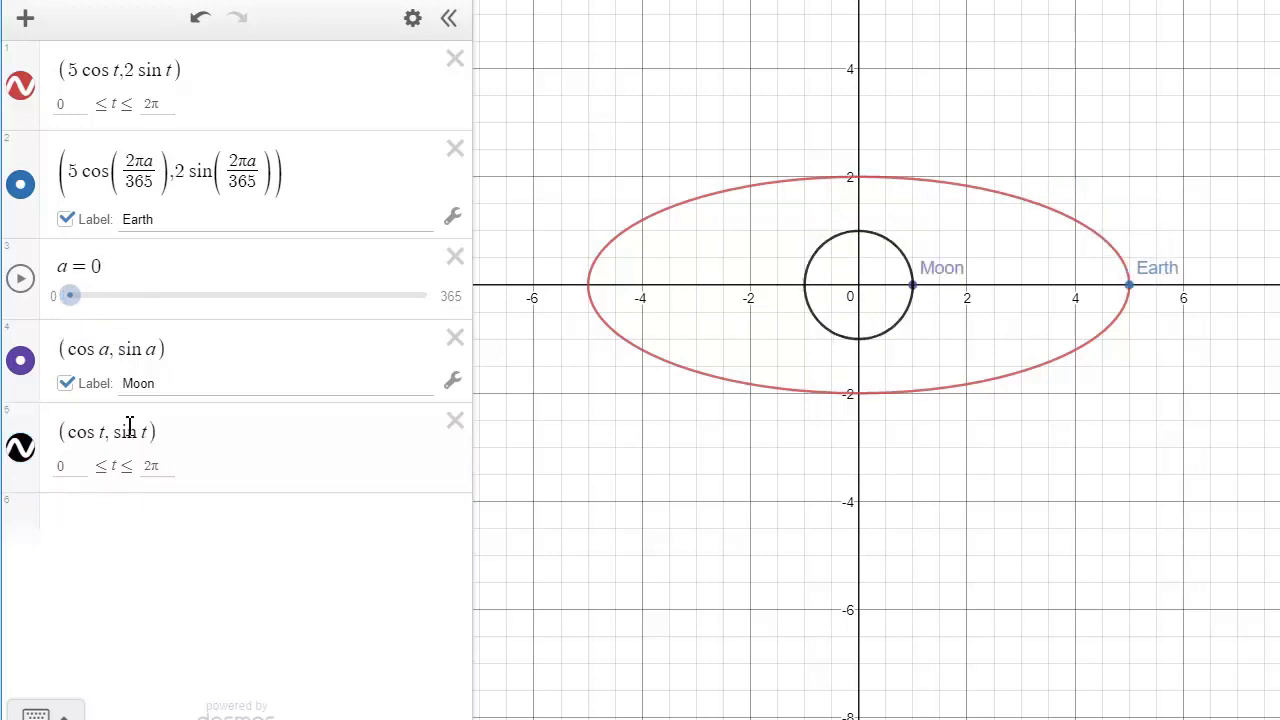
left_click(455, 421)
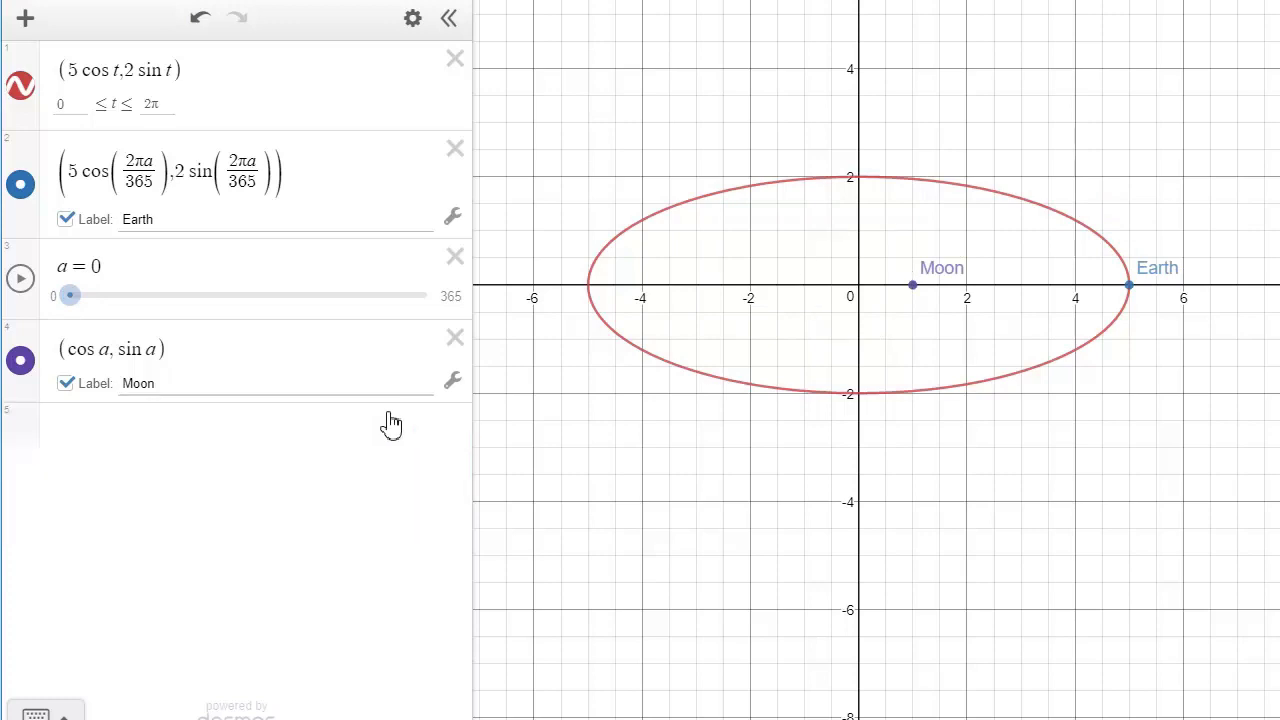
Change the Moon point's first coordinate to cos(2πa/31), with the argument enclosed in parentheses
left_click(110, 351)
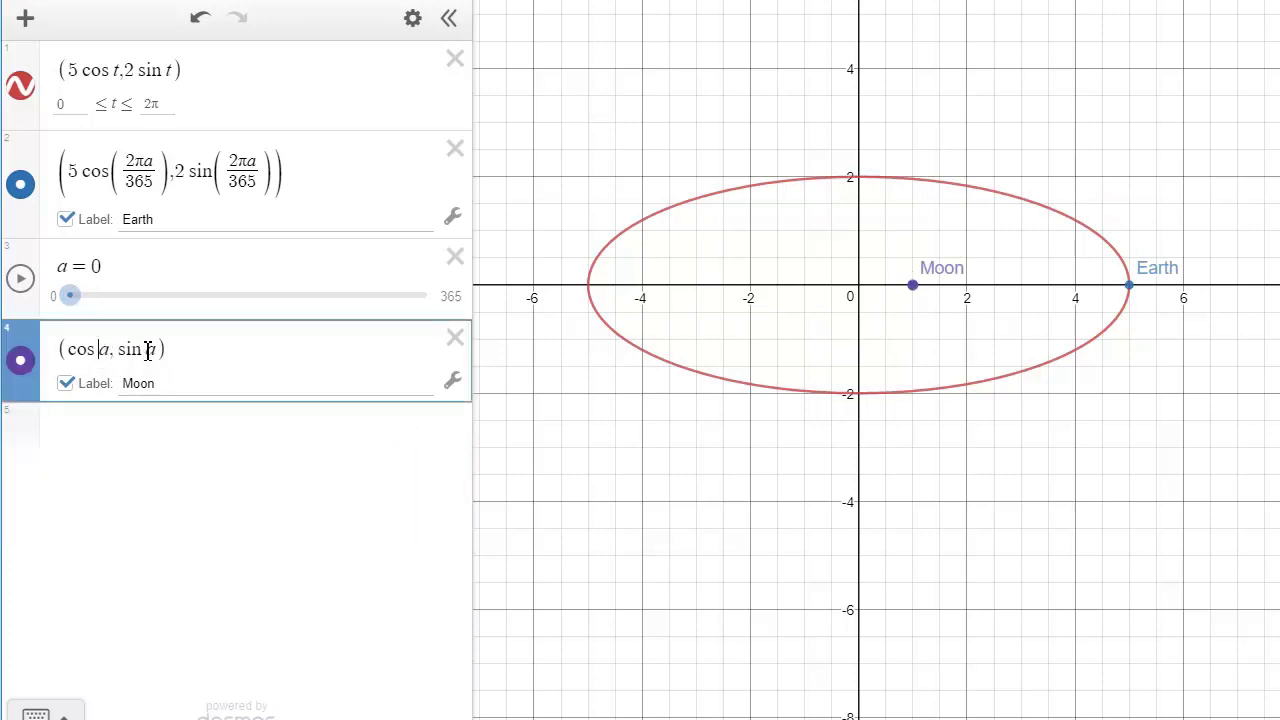
type("2pi")
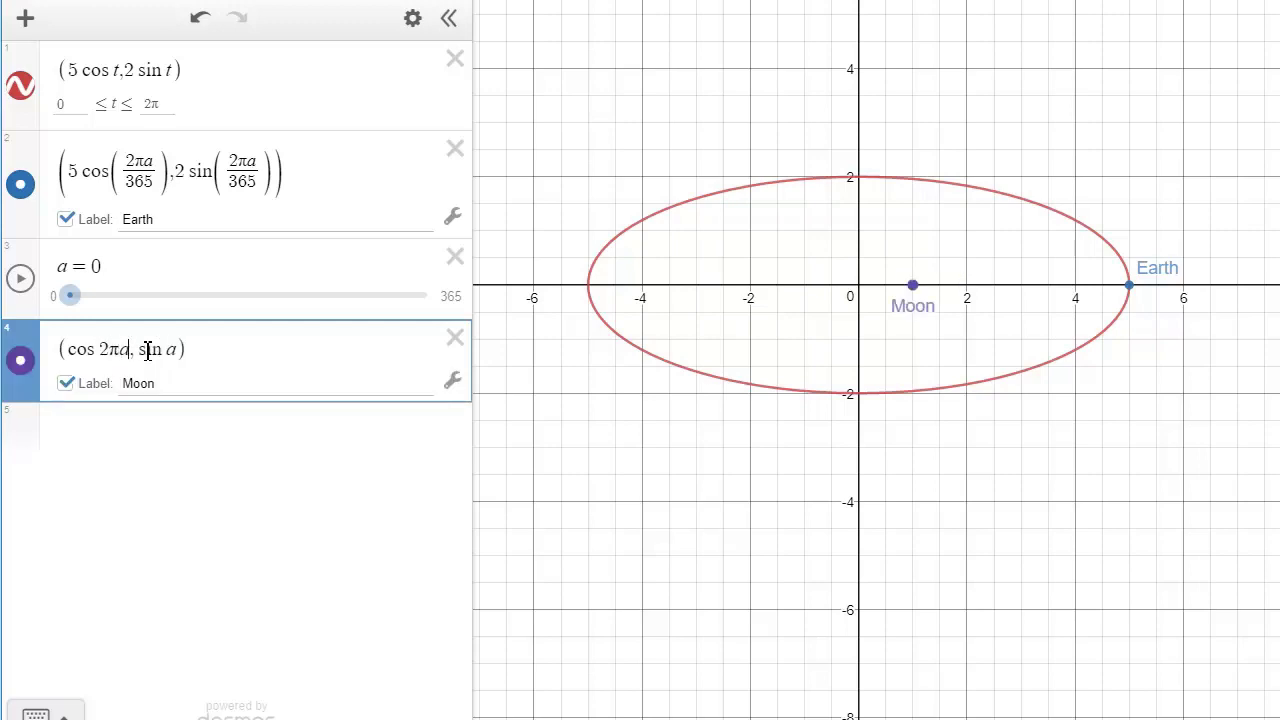
type("/31")
key("BackSpace")
key("BackSpace")
key("BackSpace")
type("(2πa")
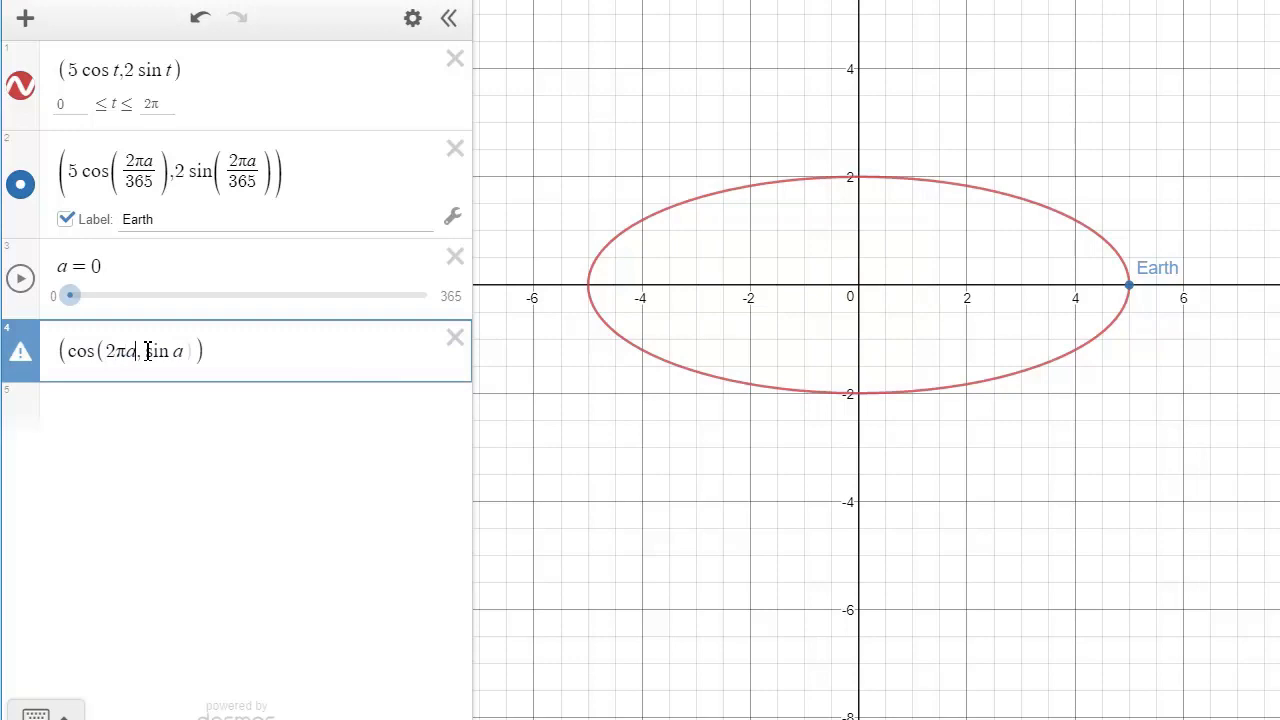
type("/31")
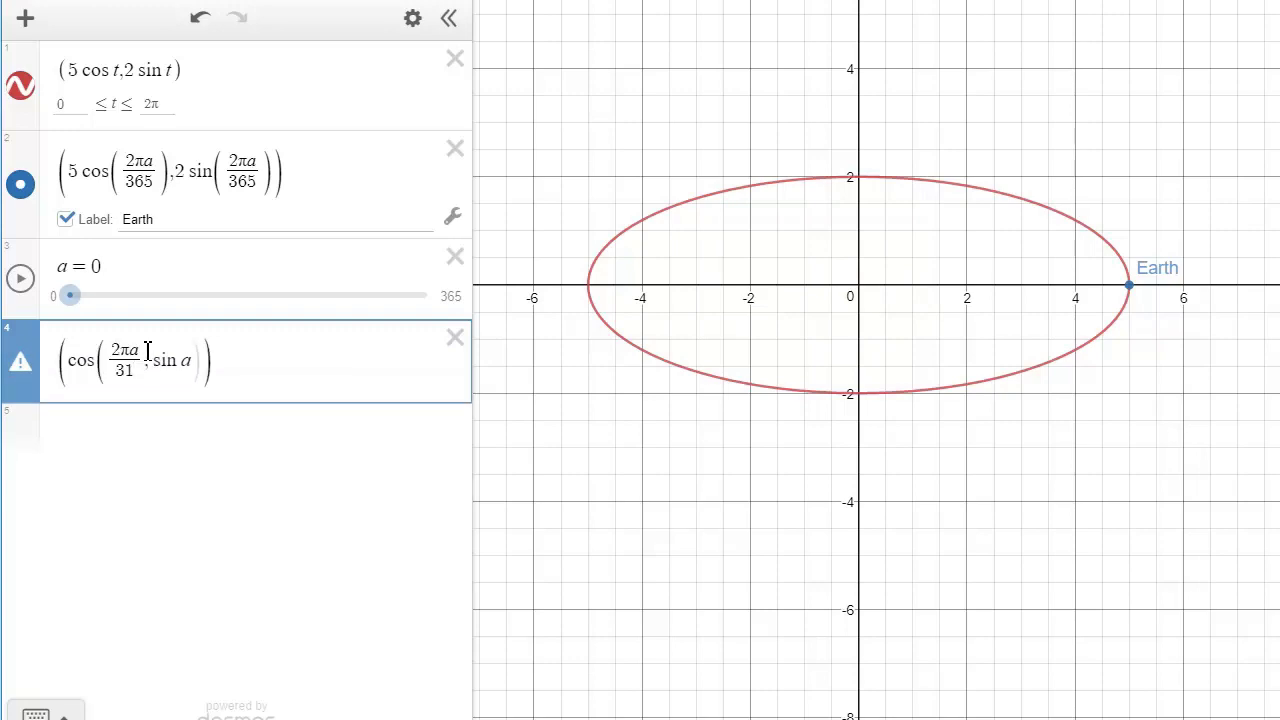
type(")")
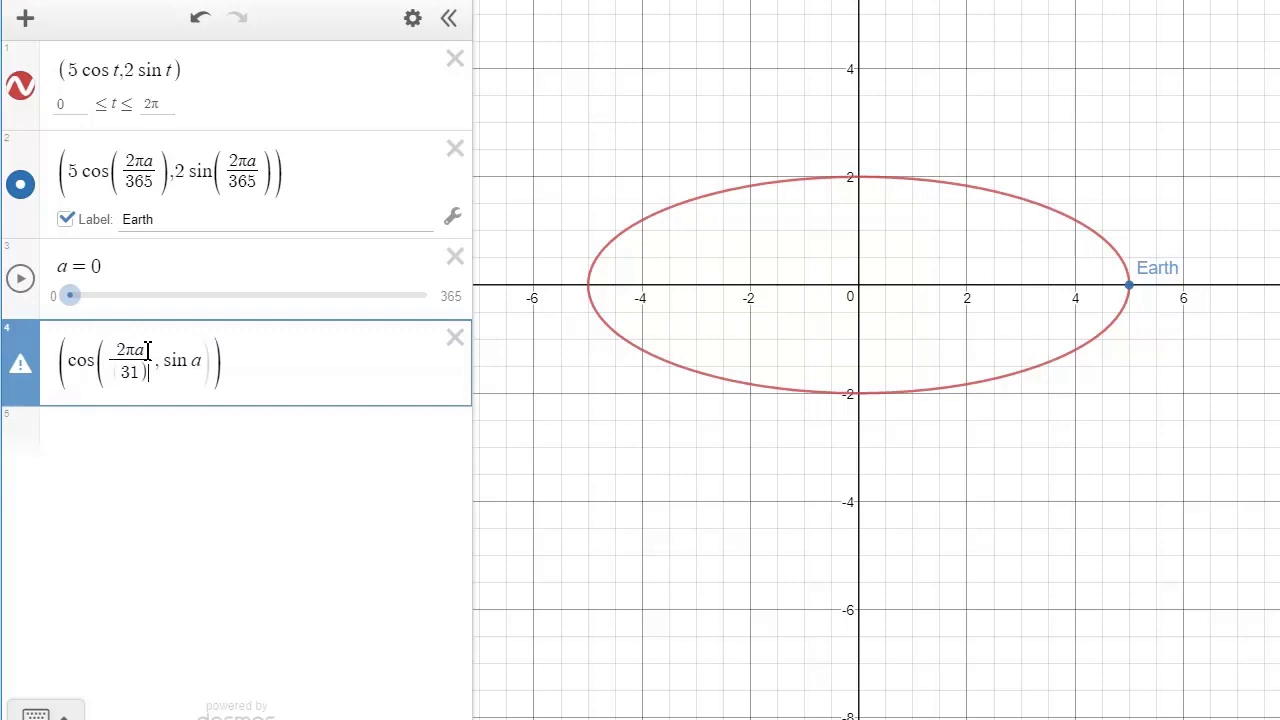
key("BackSpace")
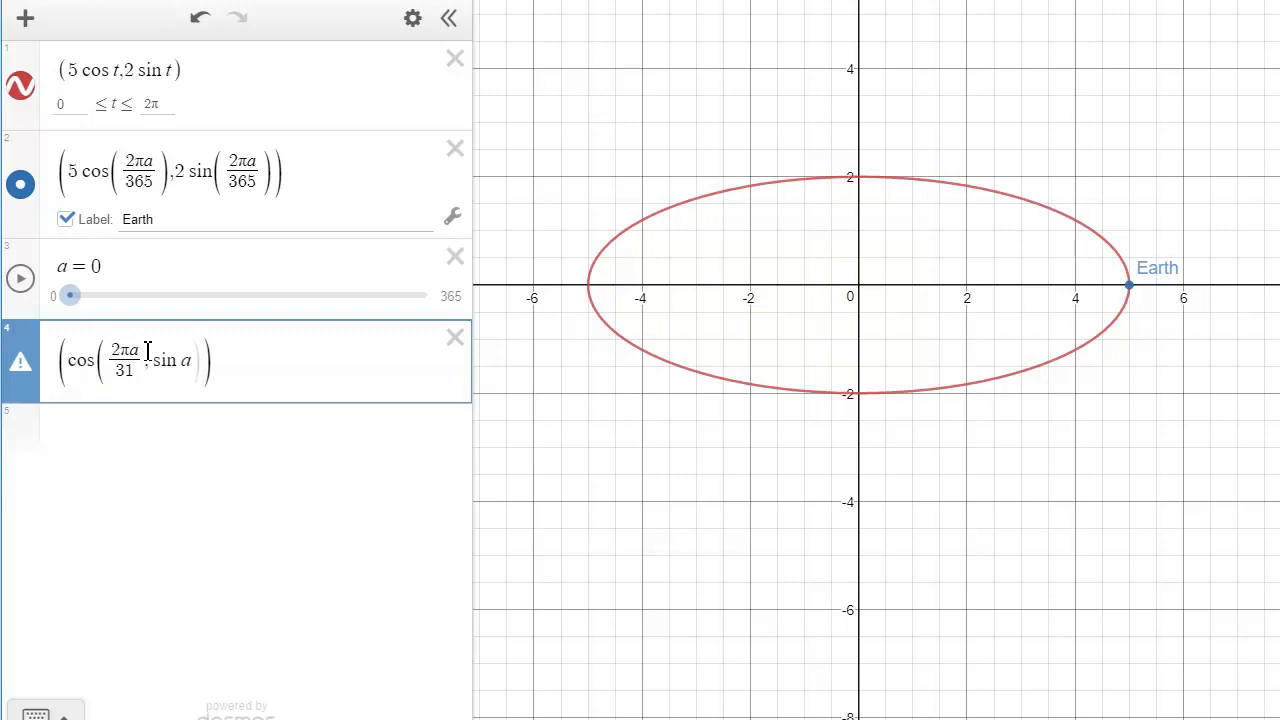
type("),")
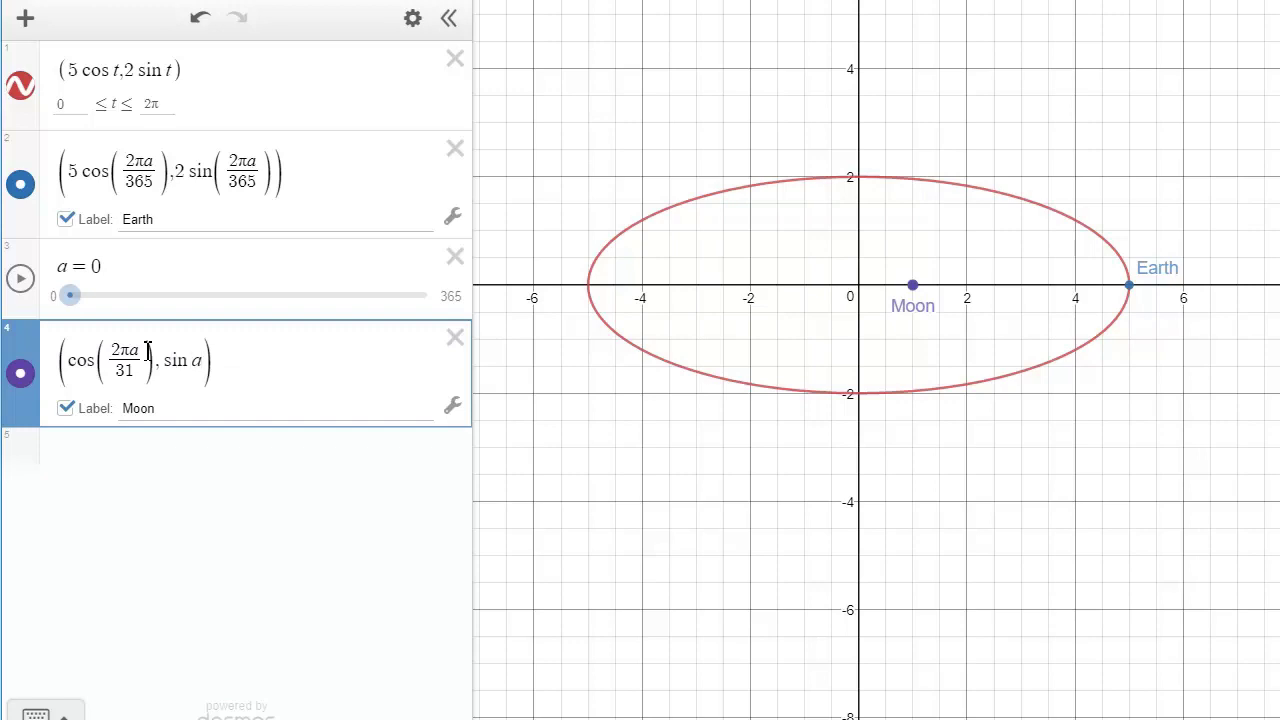
Change the Moon point's second coordinate to sin(2πa/31)
key("Left")
type("(")
type("2")
type("pi")
type("/4")
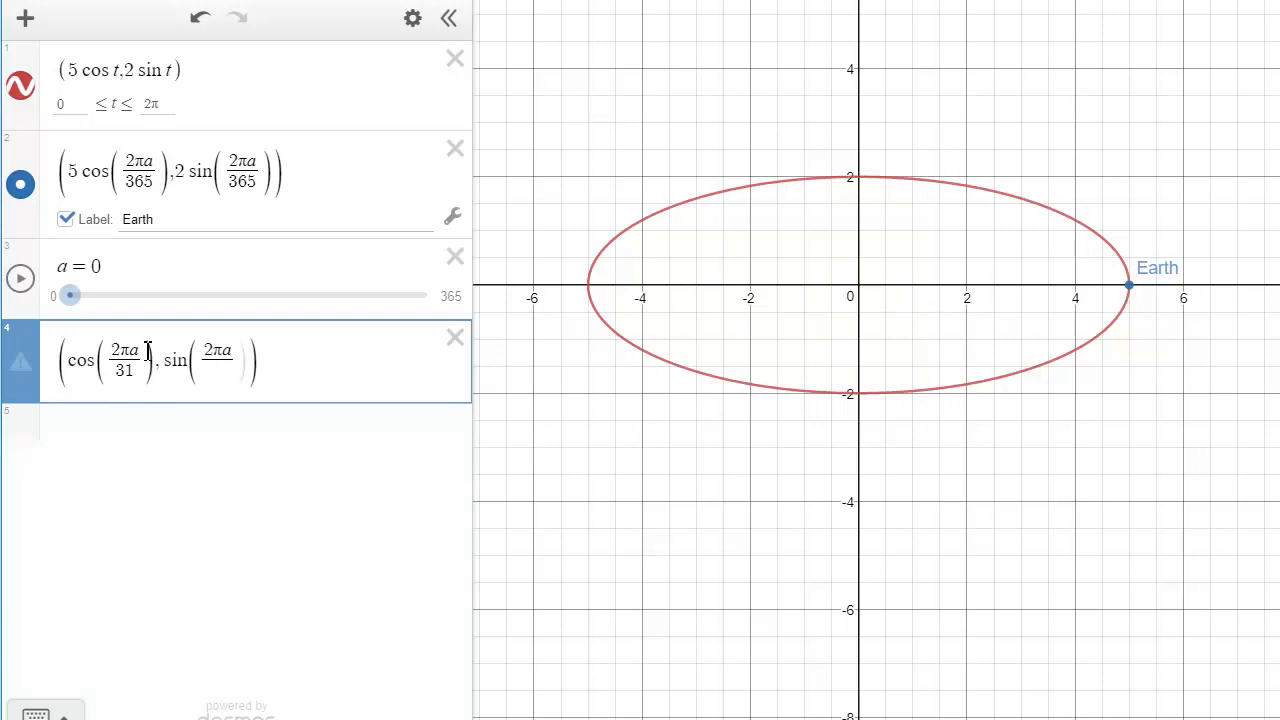
key("BackSpace")
type("31")
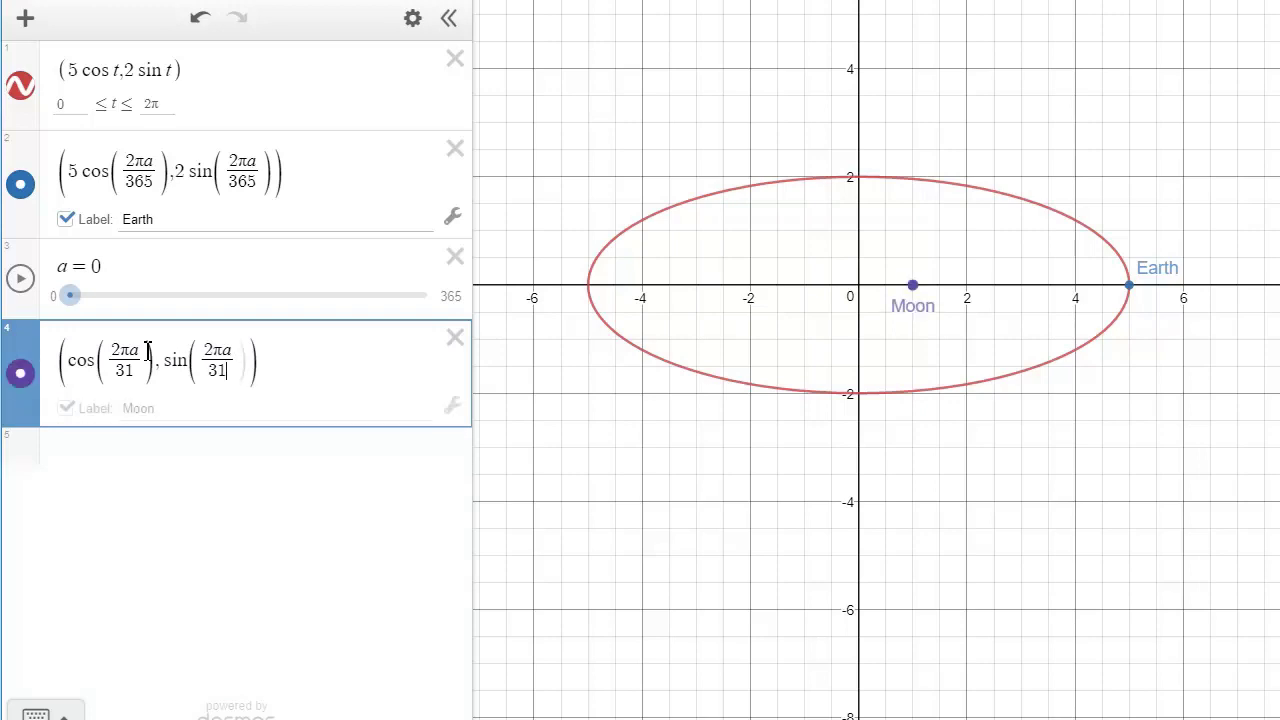
type(")")
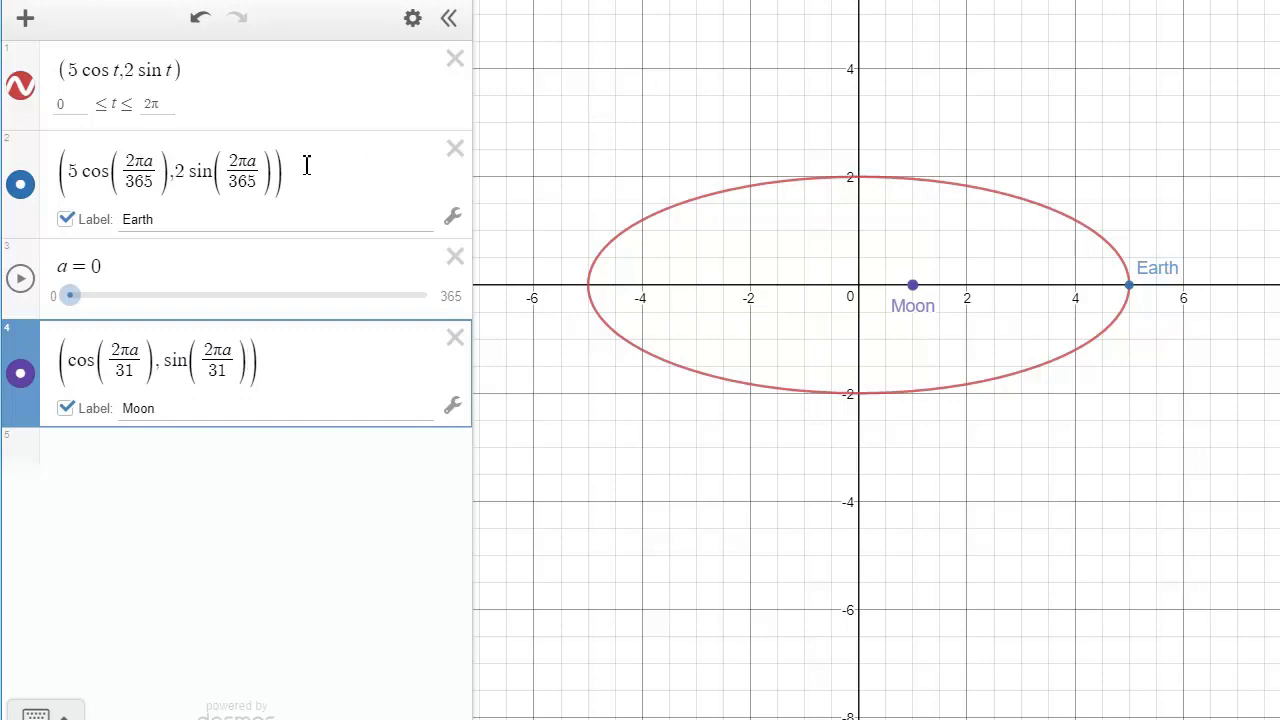
Sweep slider a up, back to 0 and up again to 23 to compare the Moon's motion with Earth's
left_click_drag(69, 300, 108, 307)
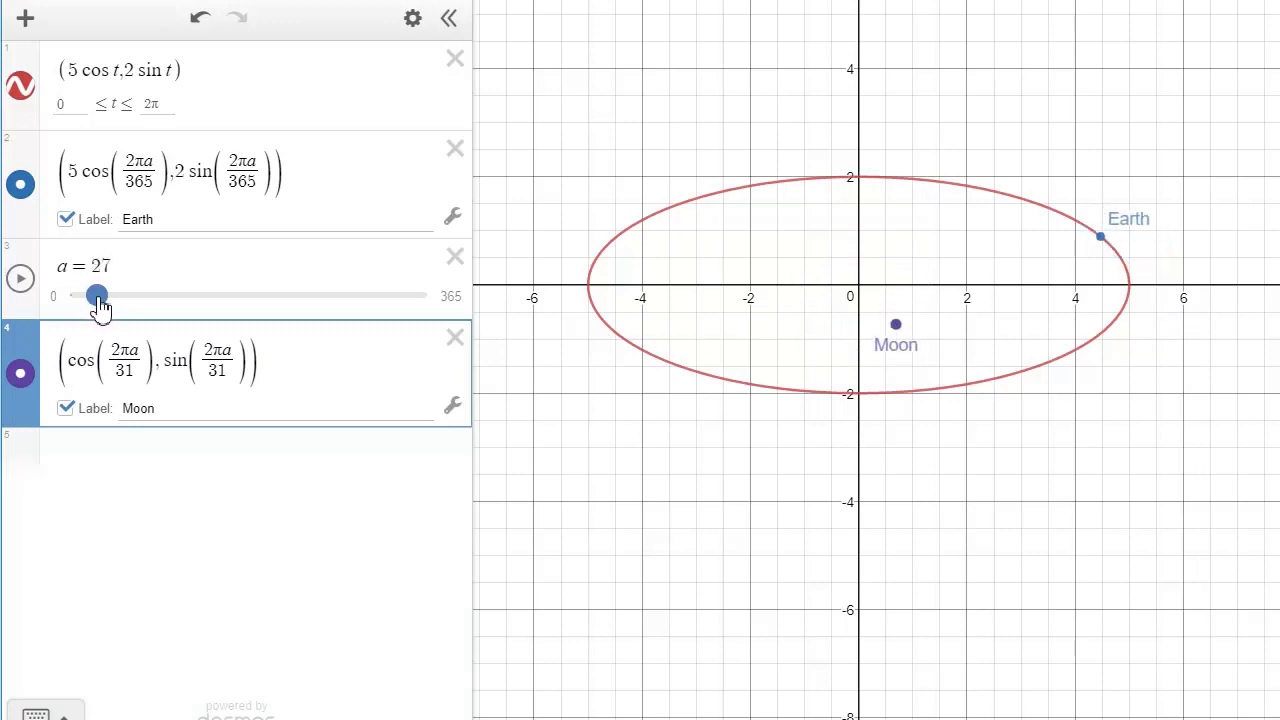
left_click_drag(101, 307, 60, 310)
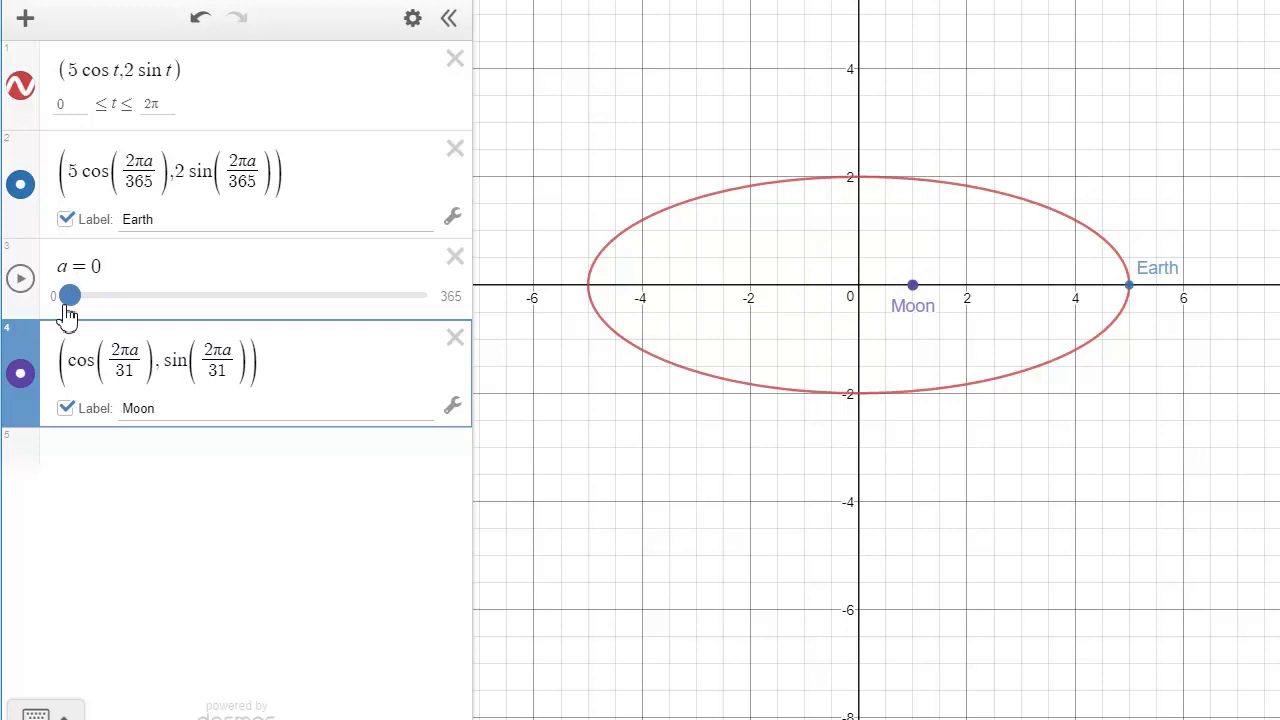
mouse_move(77, 309)
left_mouse_down()
mouse_move(110, 308)
mouse_move(98, 305)
left_mouse_up()
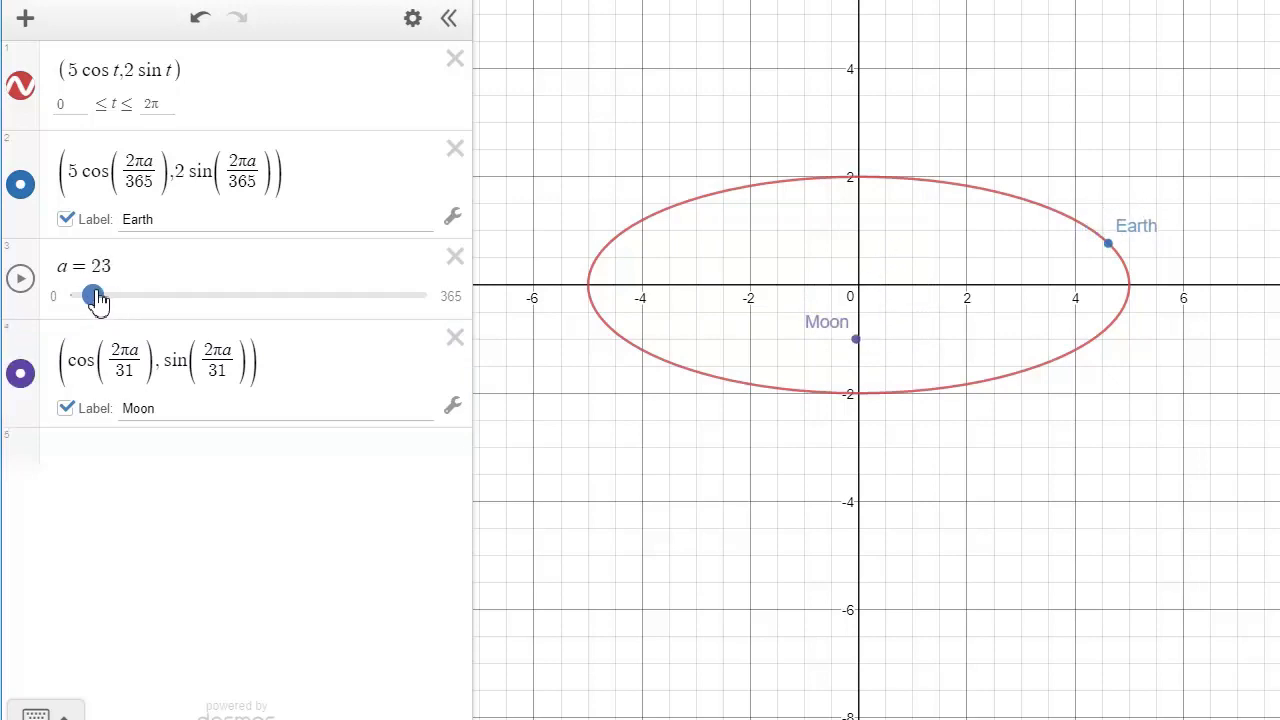
Animate slider a so it repeats in the forward direction only, slowed to 0.35x speed
left_click(20, 280)
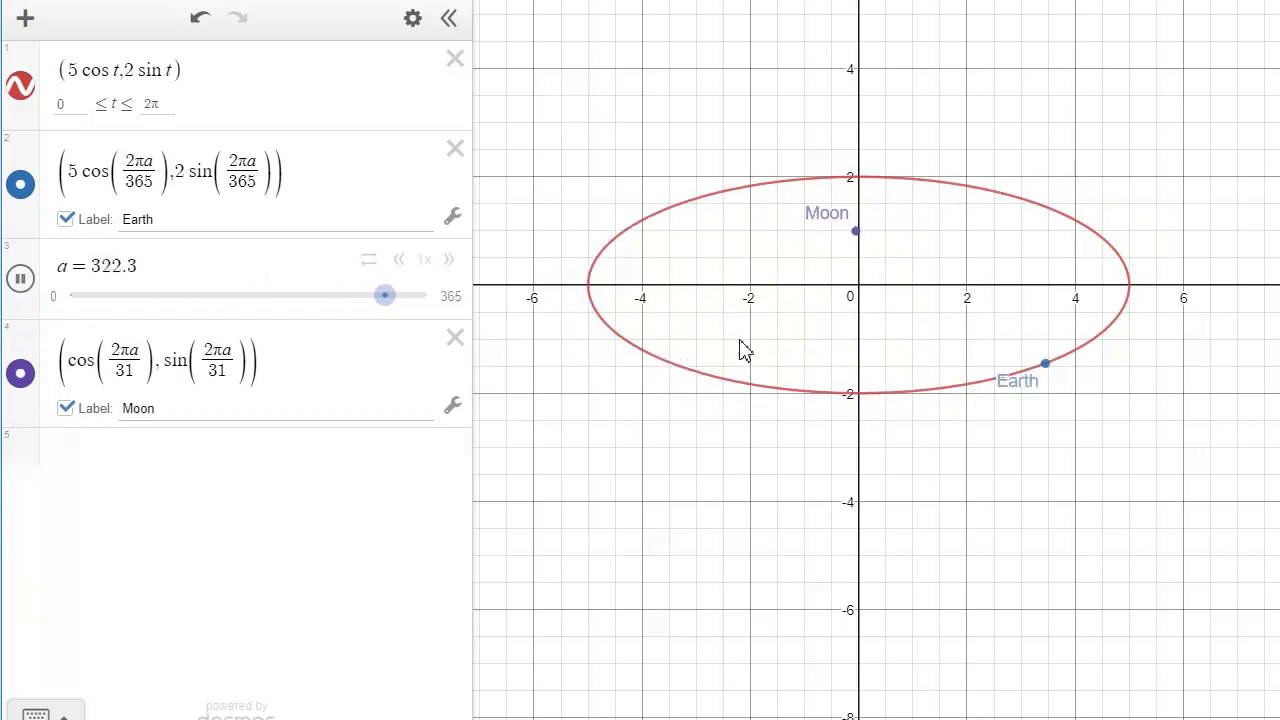
left_click(399, 262)
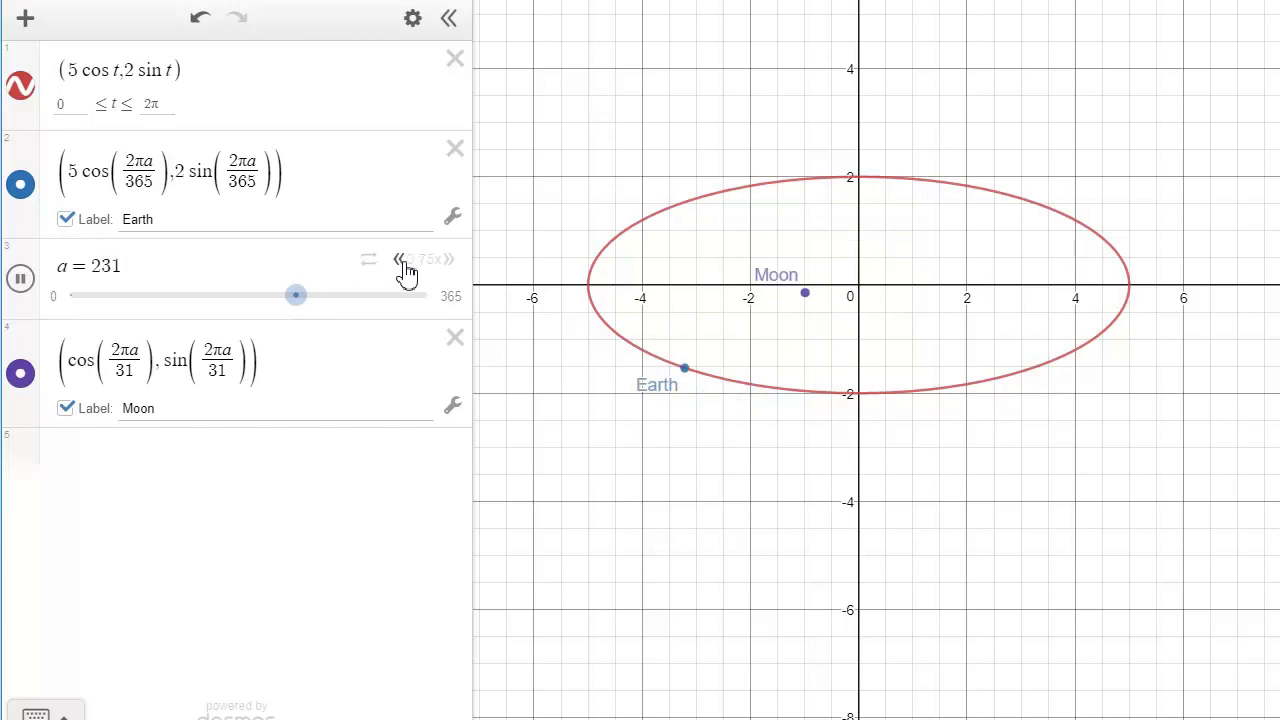
left_click(369, 270)
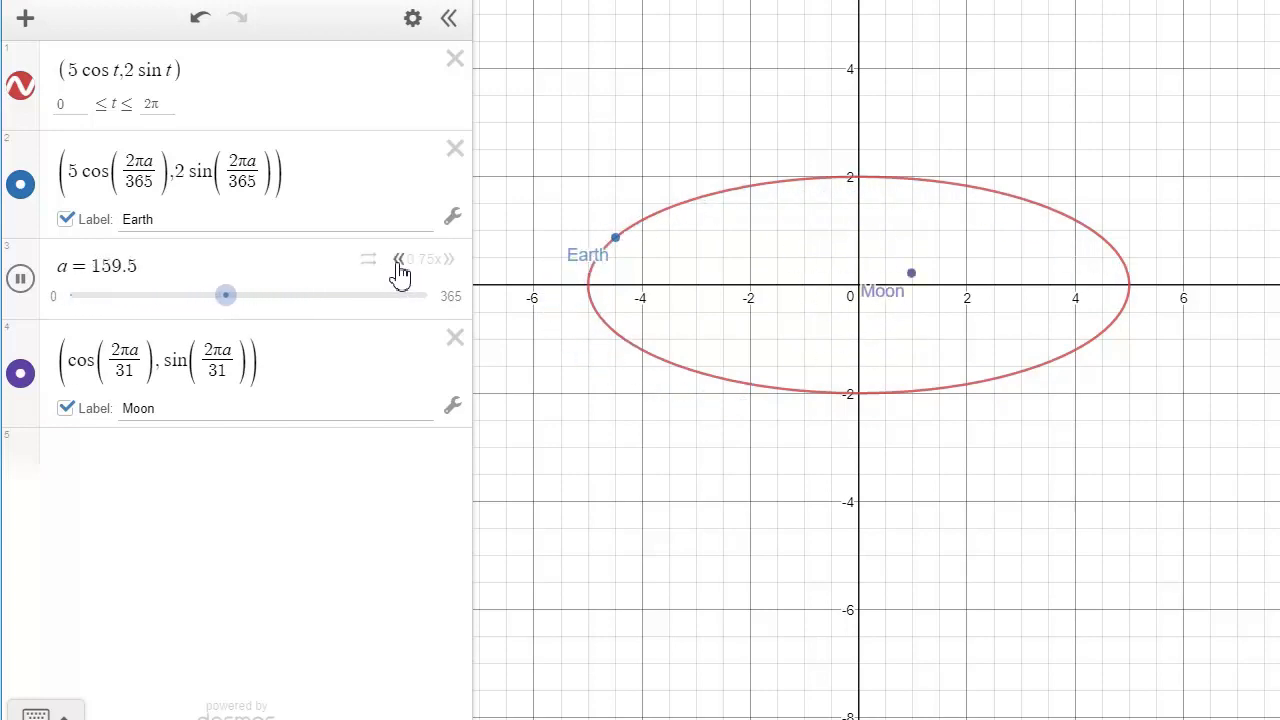
left_click(400, 264)
left_click(400, 264)
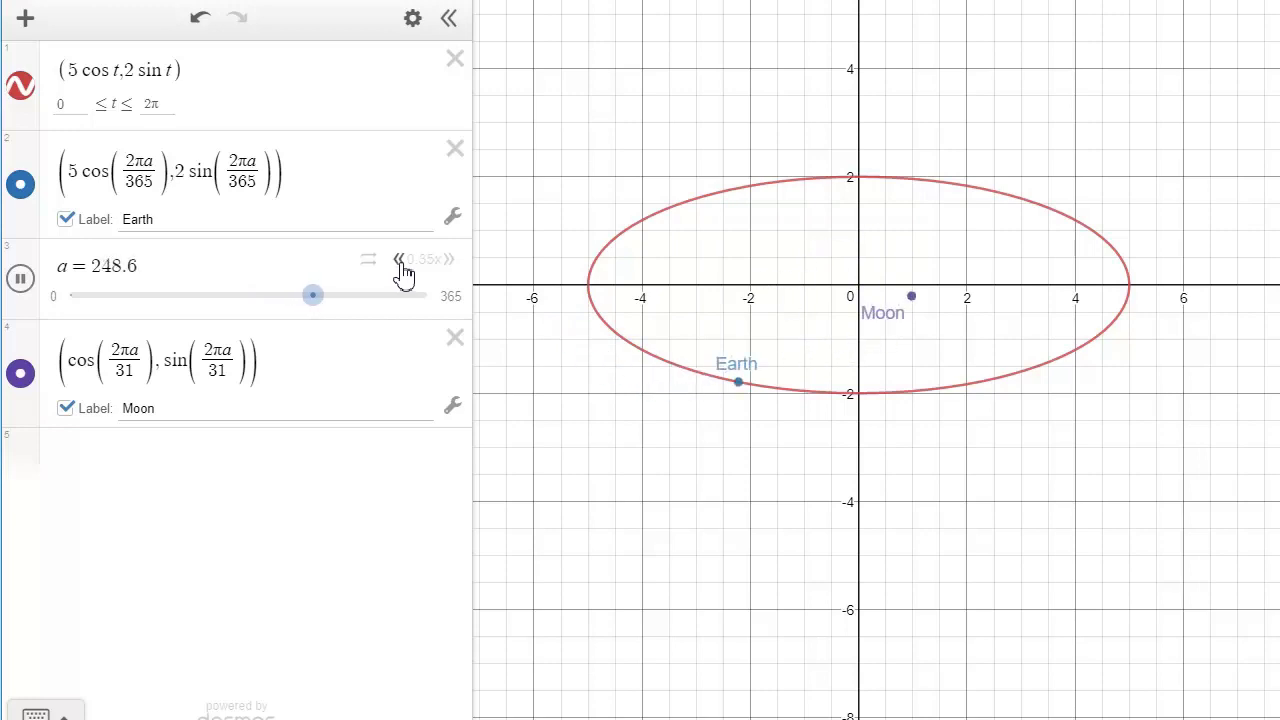
Slow the animation of slider a to 0.2x speed and pause it after watching both points move
left_click(400, 264)
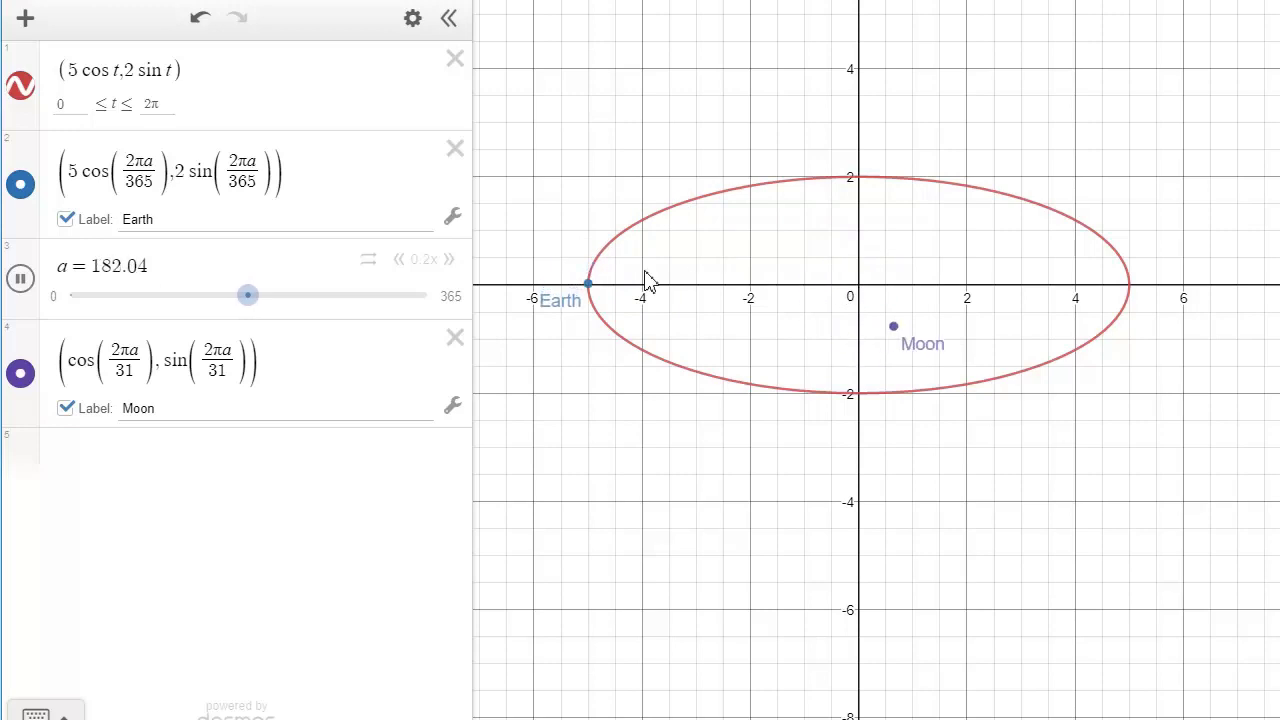
left_click(20, 278)
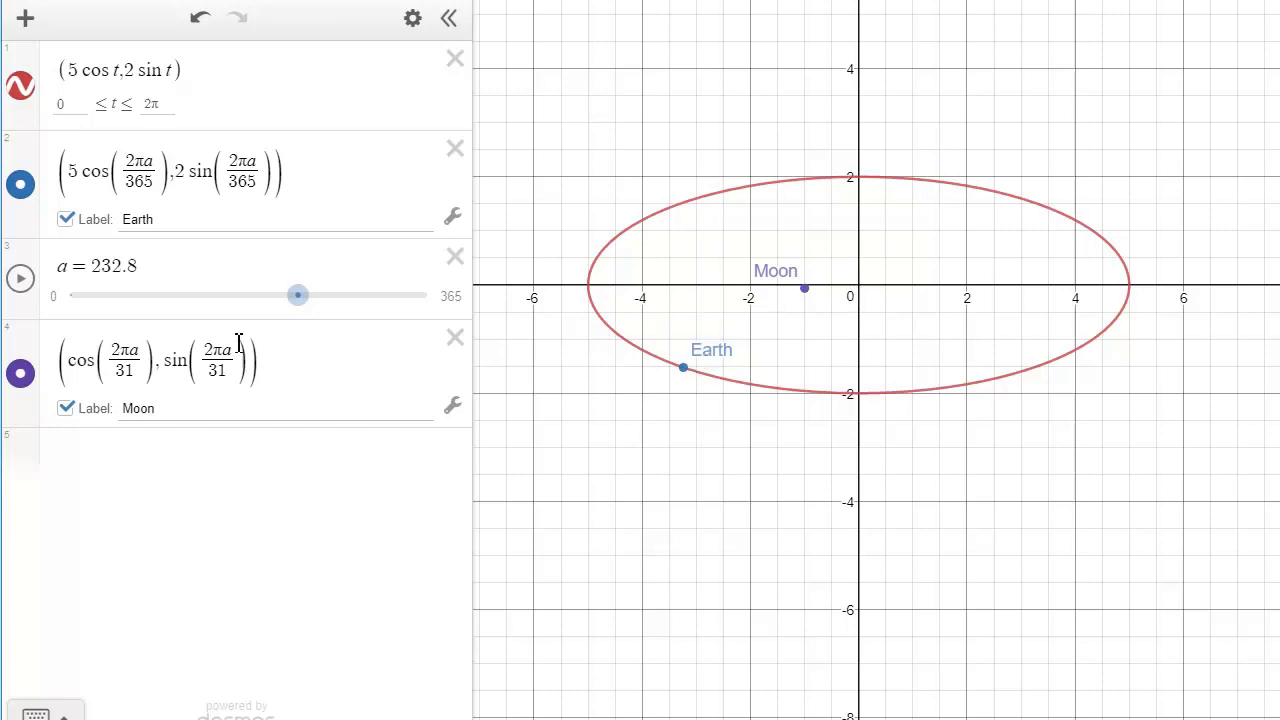
Set slider a back to 5 and pick the Moon point on the graph
left_click(158, 366)
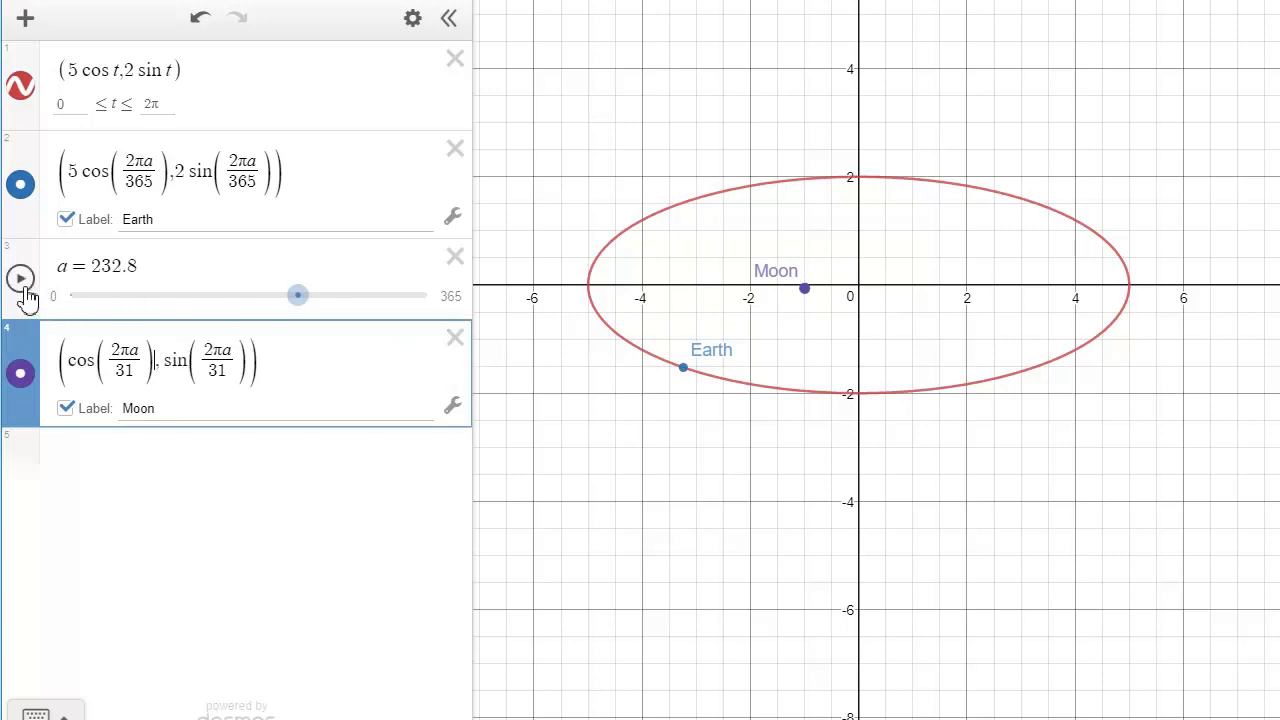
left_click_drag(297, 303, 80, 307)
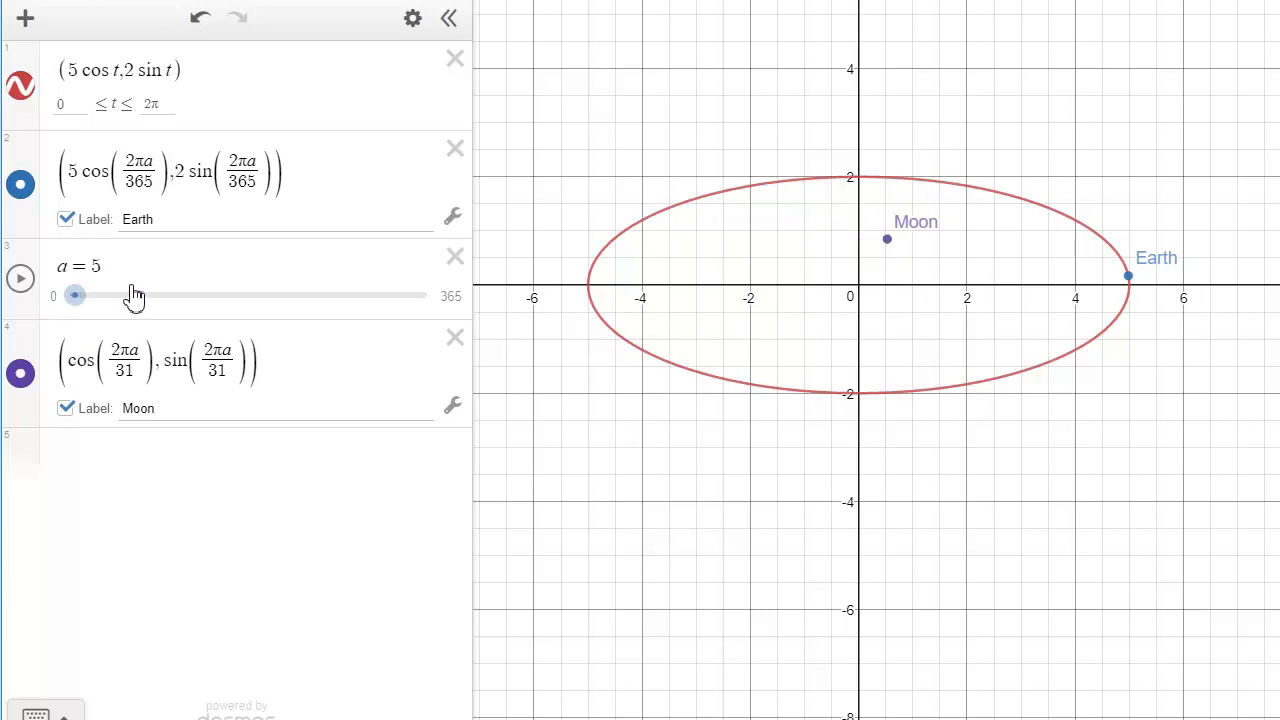
left_click(890, 247)
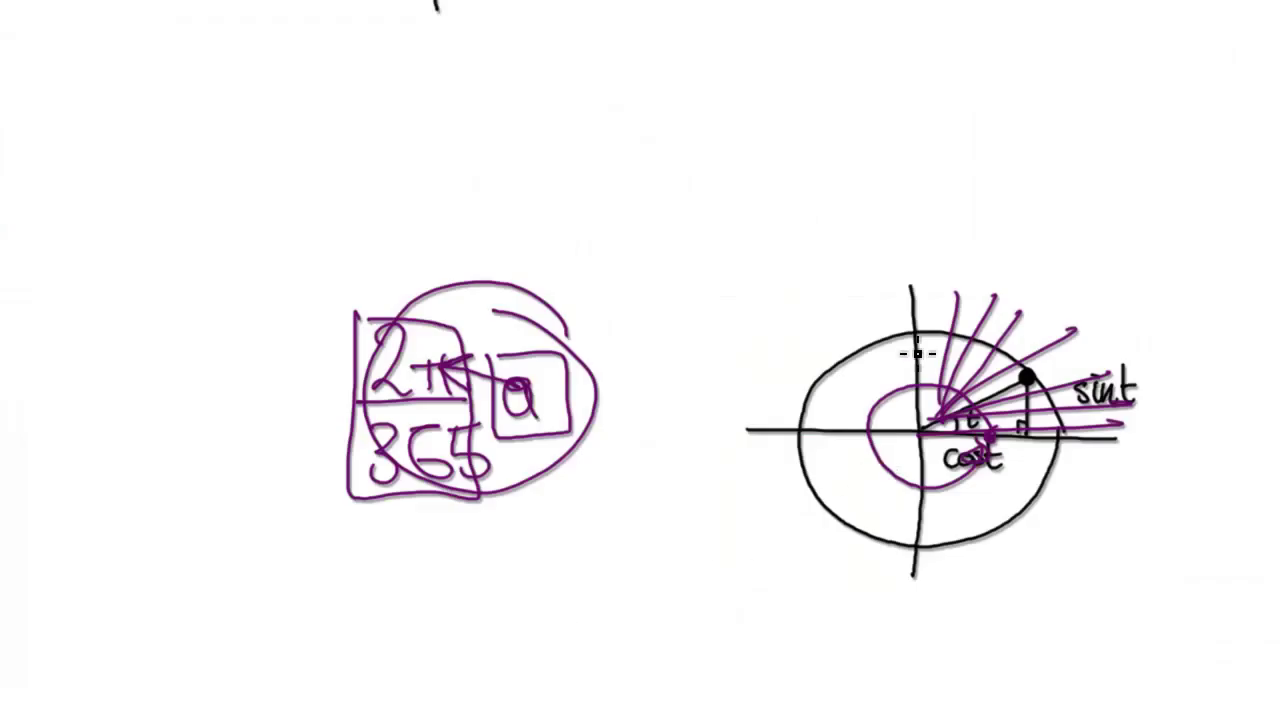
On the whiteboard, clear the purple ink and sketch a pair of axes with a small circle around the origin
key("Delete")
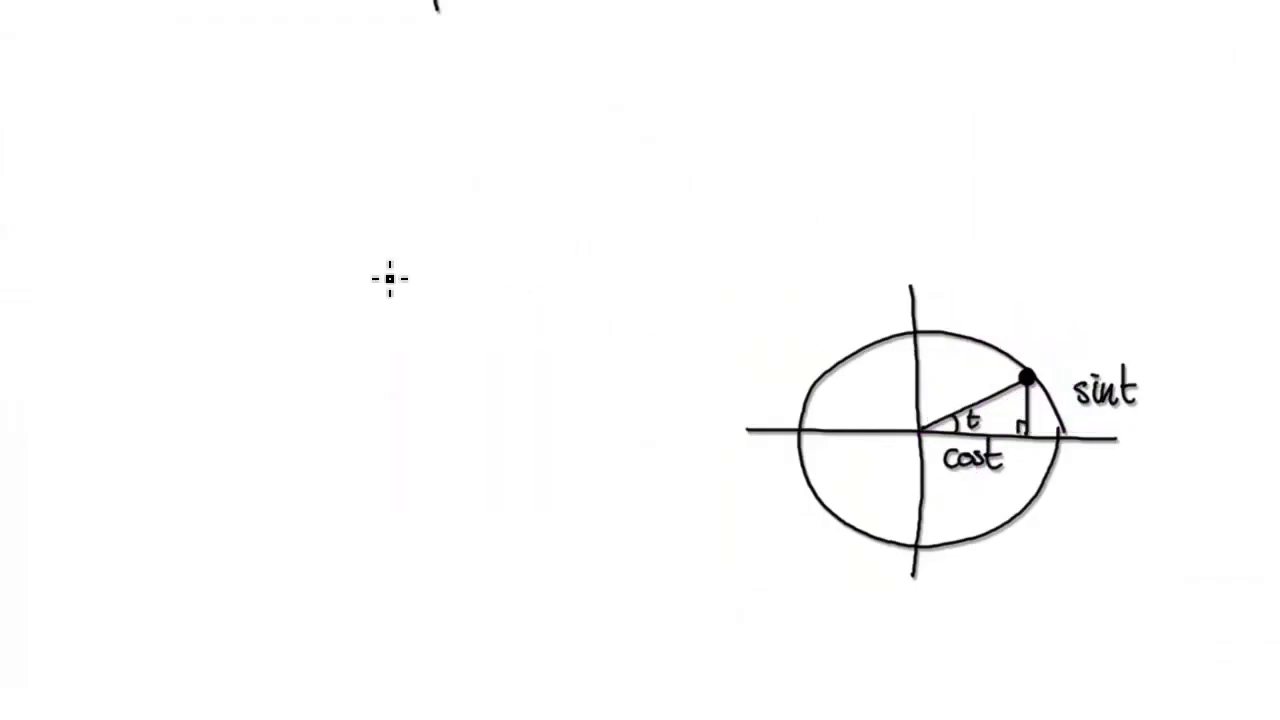
left_click_drag(358, 200, 340, 603)
left_click_drag(163, 423, 675, 409)
mouse_move(369, 382)
left_mouse_down()
mouse_move(386, 449)
mouse_move(349, 366)
left_mouse_up()
Mark a dot above the horizontal axis, away from the small circle, and label it (x, y)
left_click(576, 329)
mouse_move(632, 288)
left_mouse_down()
mouse_move(630, 360)
mouse_move(666, 329)
mouse_move(689, 337)
mouse_move(676, 362)
mouse_move(712, 372)
left_mouse_up()
left_click_drag(738, 293, 745, 358)
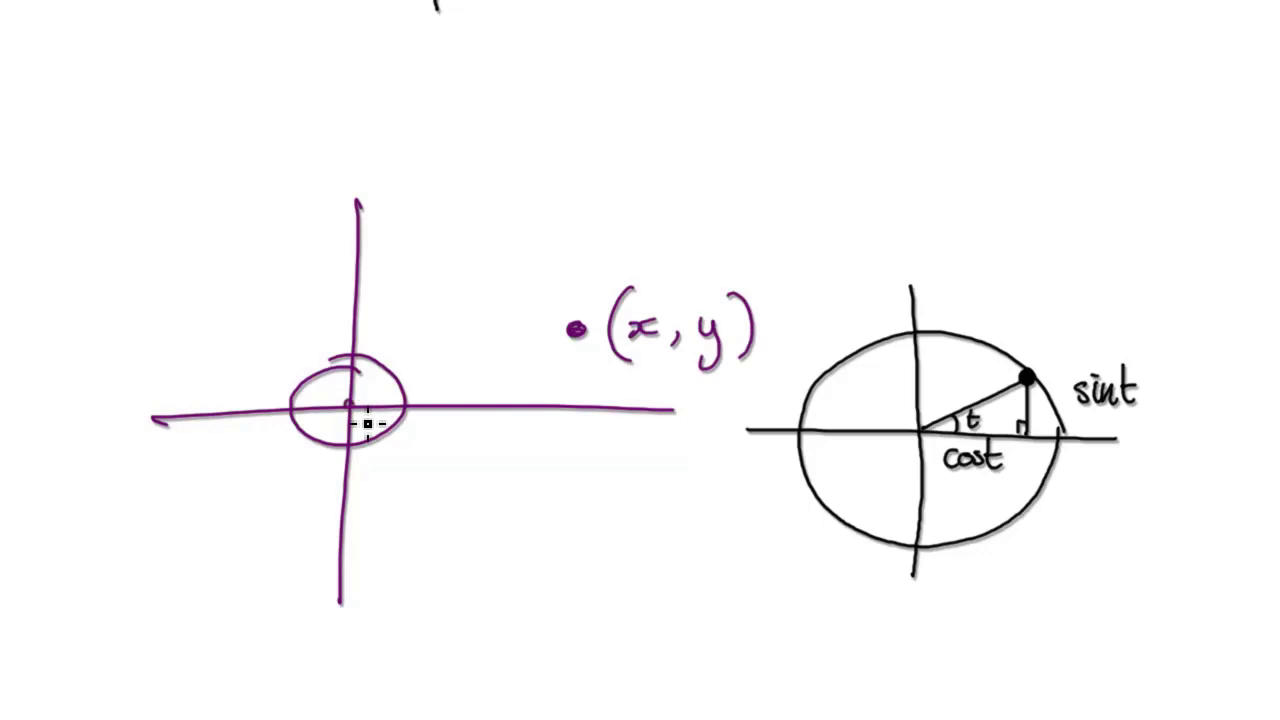